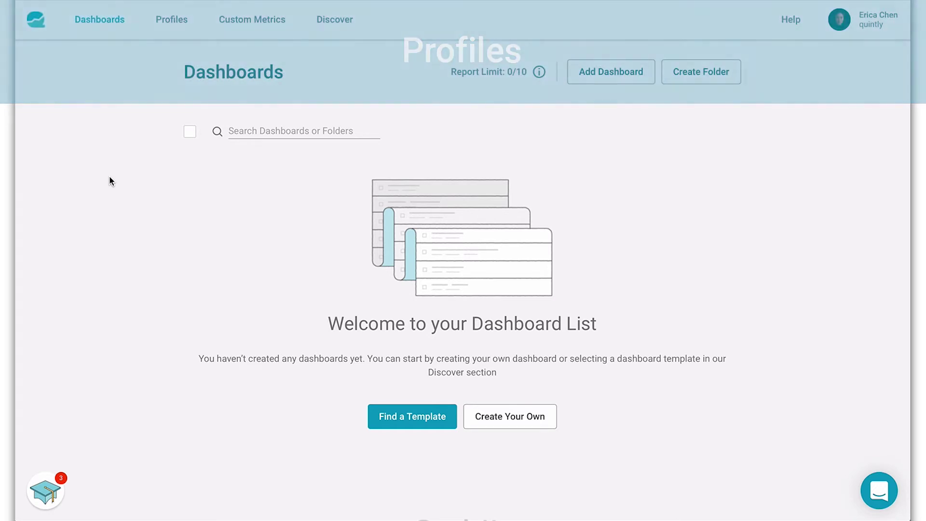
Step: Switch to the Profiles page, which shows no profiles and a 0/20 limit
{"action": "left_click", "coordinate": [169, 22]}
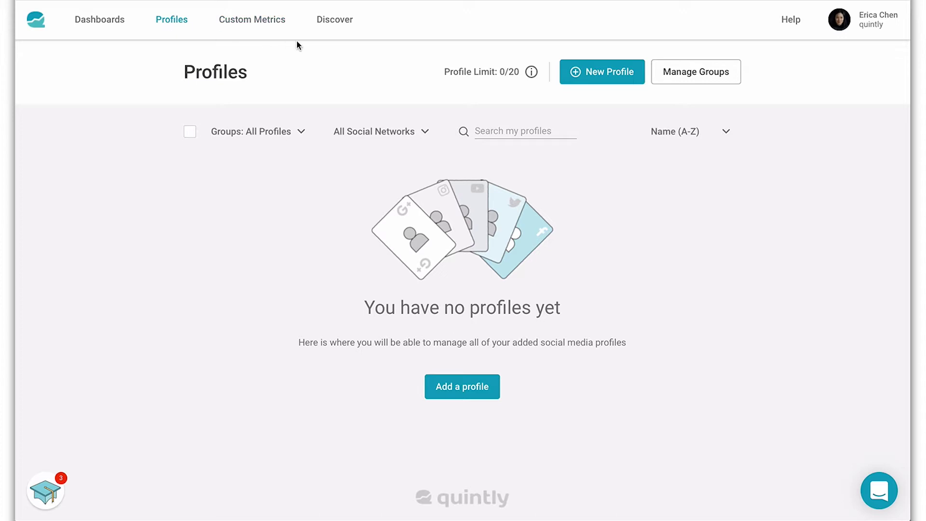
Step: Start a new profile, search 'Coca-cola', then search by its Facebook page URL and select the result
{"action": "left_click", "coordinate": [604, 77]}
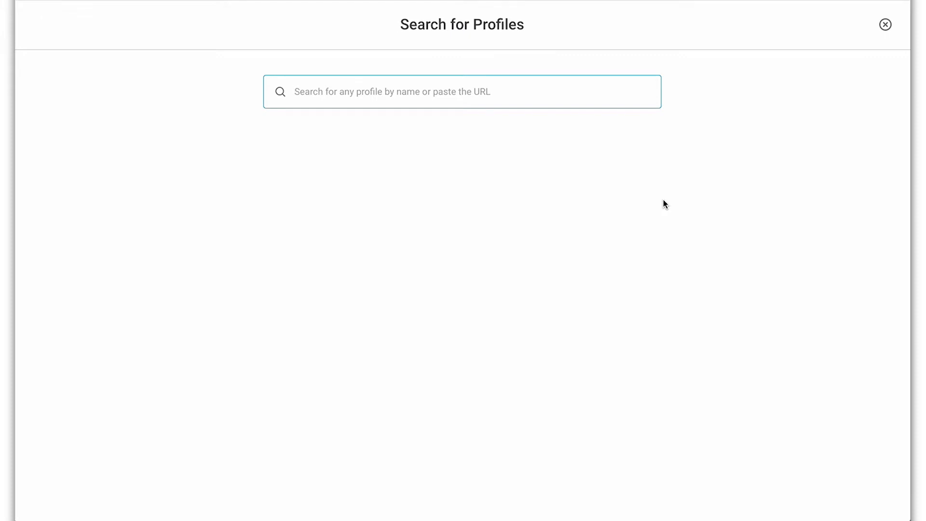
{"action": "type", "text": "Coc"}
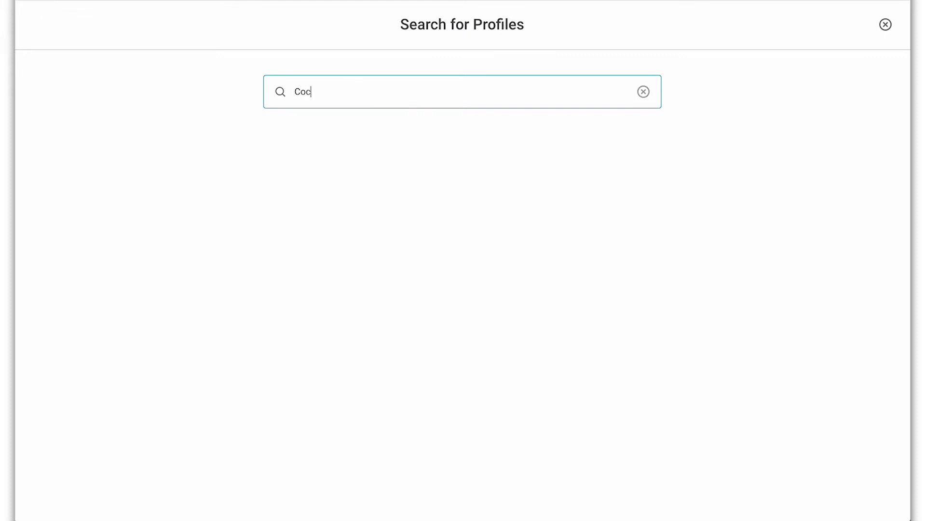
{"action": "type", "text": "a-cola"}
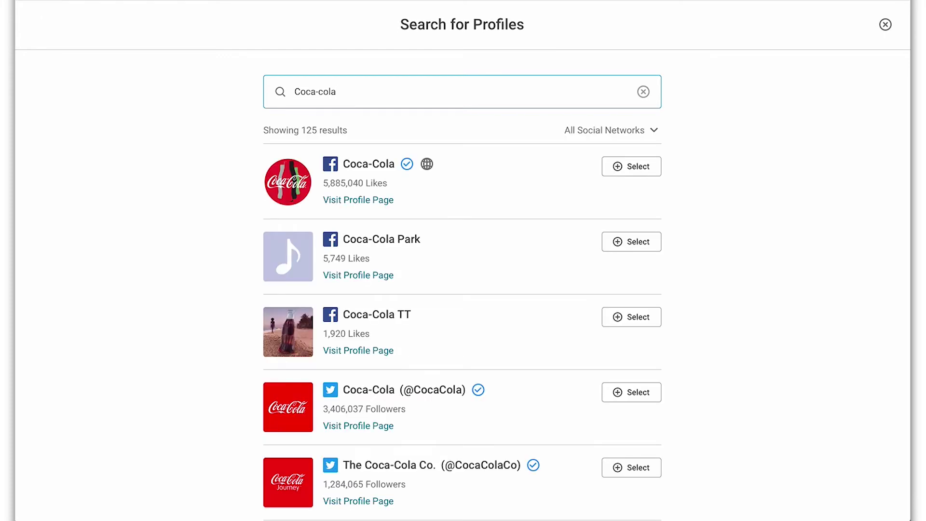
{"action": "scroll", "coordinate": [769, 356], "scroll_direction": "down", "scroll_amount": 4}
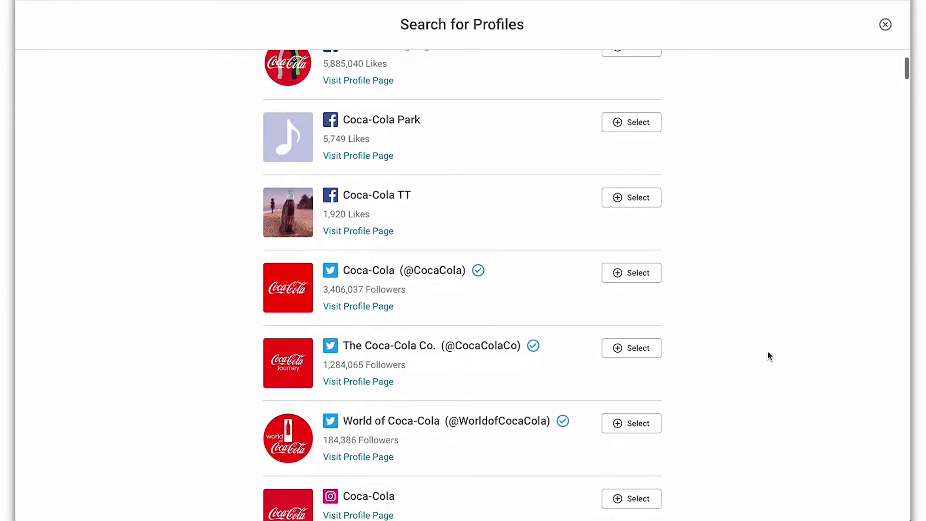
{"action": "scroll", "coordinate": [769, 356], "scroll_direction": "up", "scroll_amount": 4}
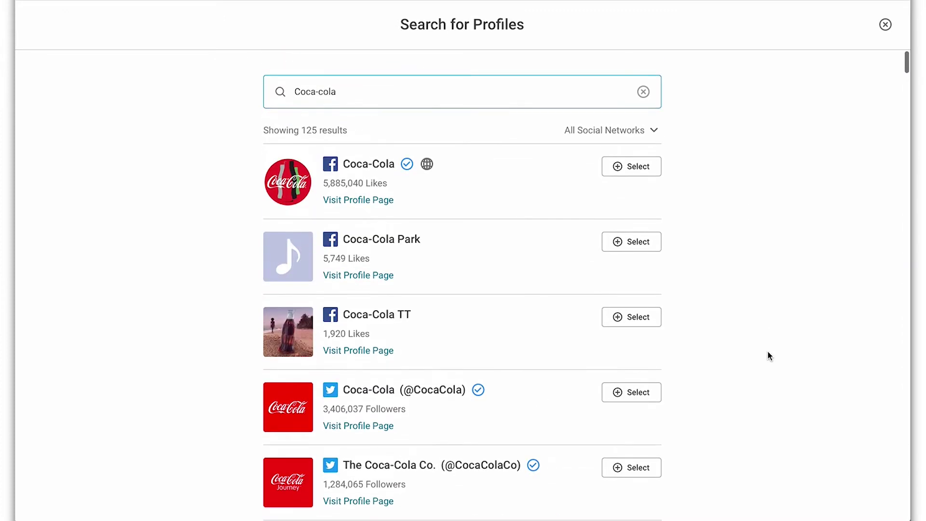
{"action": "key", "text": "ctrl+a"}
{"action": "type", "text": "https://www.facebook.com/Coca-Cola/"}
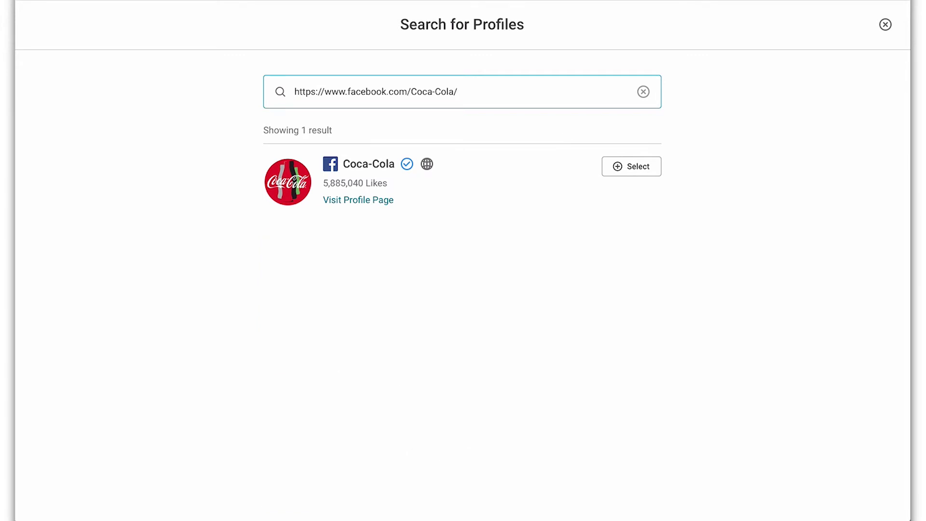
{"action": "left_click", "coordinate": [627, 173]}
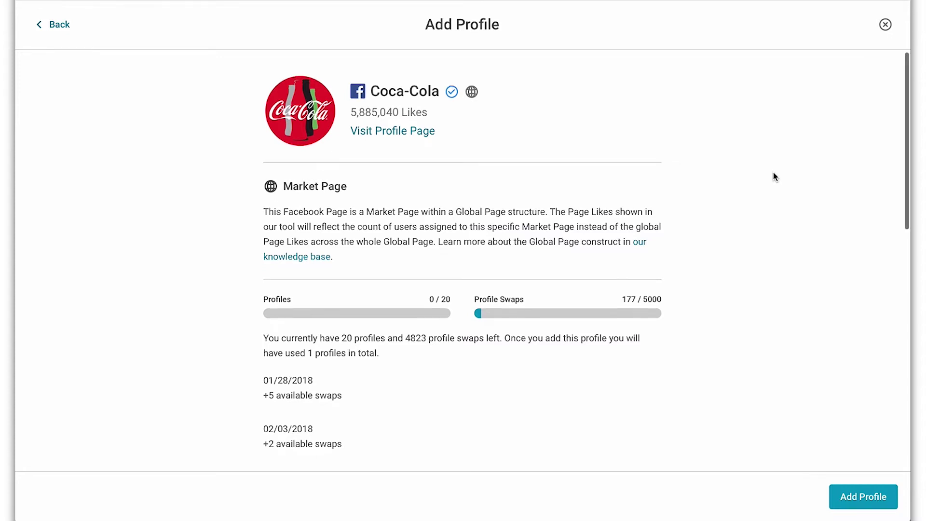
Step: Add Coca-Cola as a tracked profile, review its group, appendix and colour options, and finish
{"action": "scroll", "coordinate": [773, 172], "scroll_direction": "down", "scroll_amount": 1}
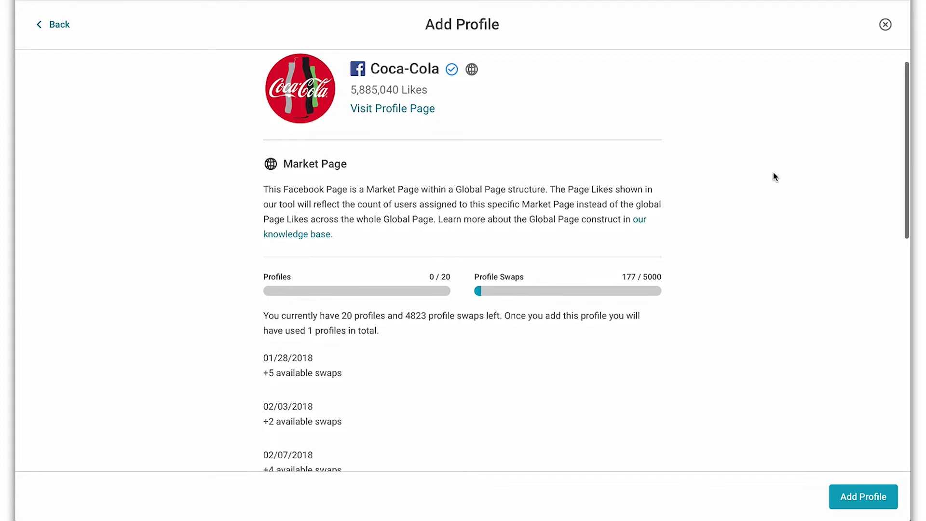
{"action": "scroll", "coordinate": [774, 172], "scroll_direction": "up", "scroll_amount": 1}
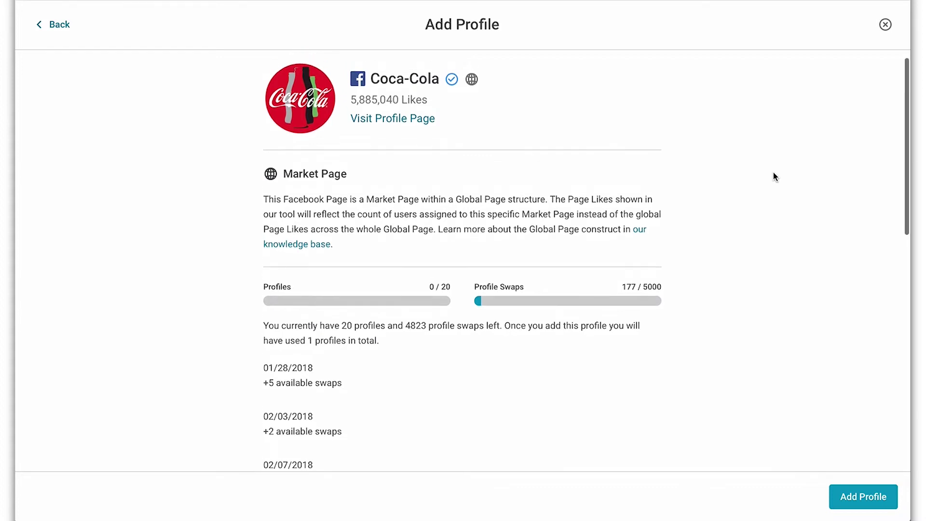
{"action": "left_click", "coordinate": [868, 497]}
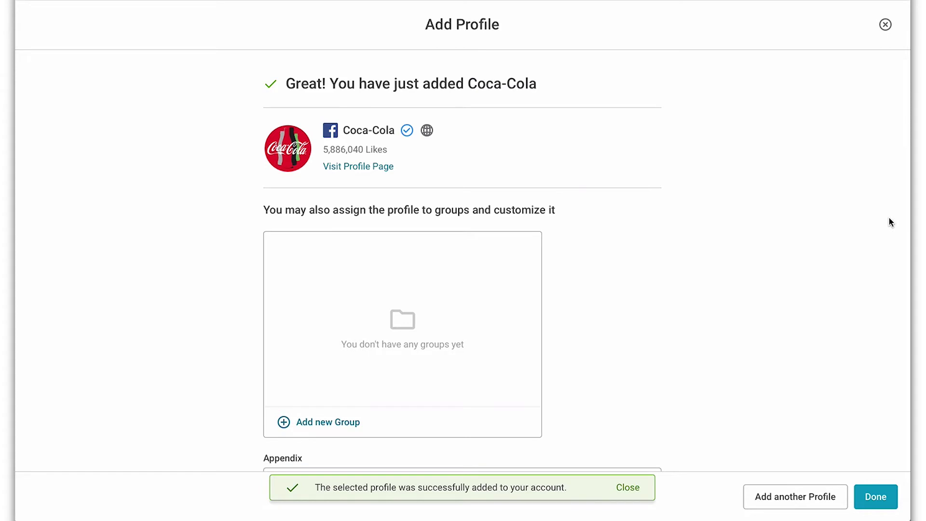
{"action": "scroll", "coordinate": [891, 222], "scroll_direction": "down", "scroll_amount": 1}
{"action": "scroll", "coordinate": [889, 217], "scroll_direction": "down", "scroll_amount": 1}
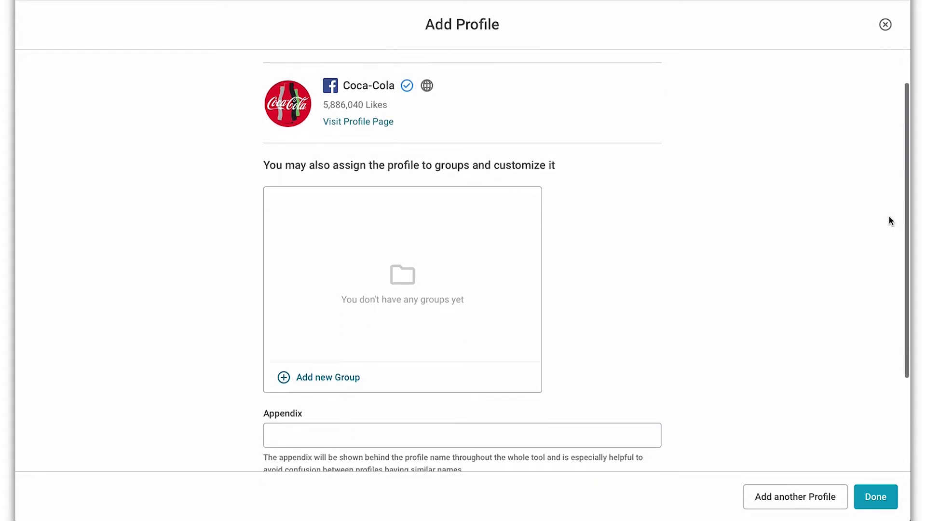
{"action": "scroll", "coordinate": [889, 215], "scroll_direction": "down", "scroll_amount": 1}
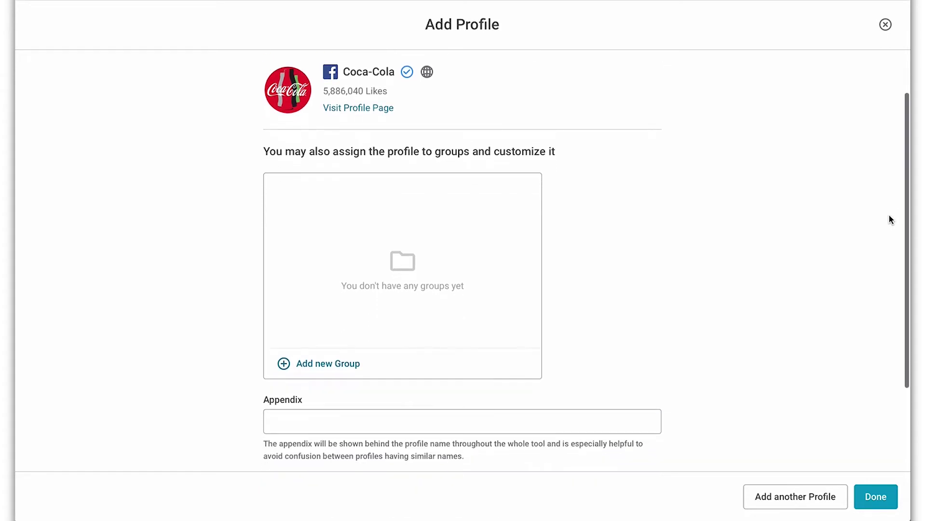
{"action": "scroll", "coordinate": [889, 215], "scroll_direction": "down", "scroll_amount": 2}
{"action": "scroll", "coordinate": [891, 216], "scroll_direction": "down", "scroll_amount": 1}
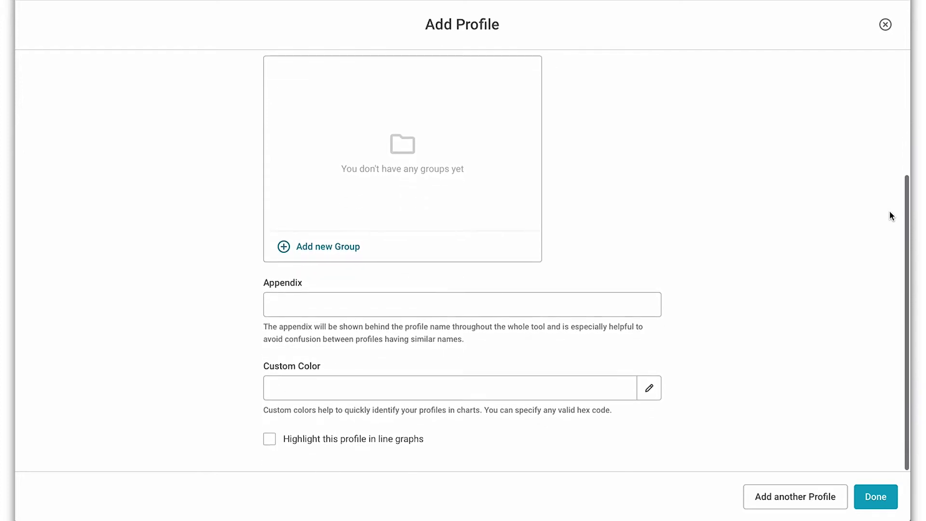
{"action": "scroll", "coordinate": [891, 216], "scroll_direction": "up", "scroll_amount": 3}
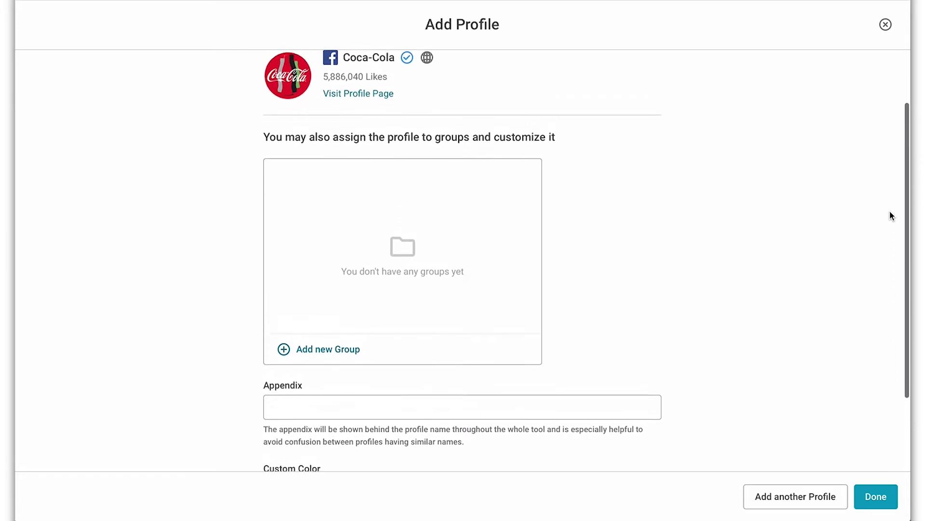
{"action": "scroll", "coordinate": [891, 216], "scroll_direction": "up", "scroll_amount": 2}
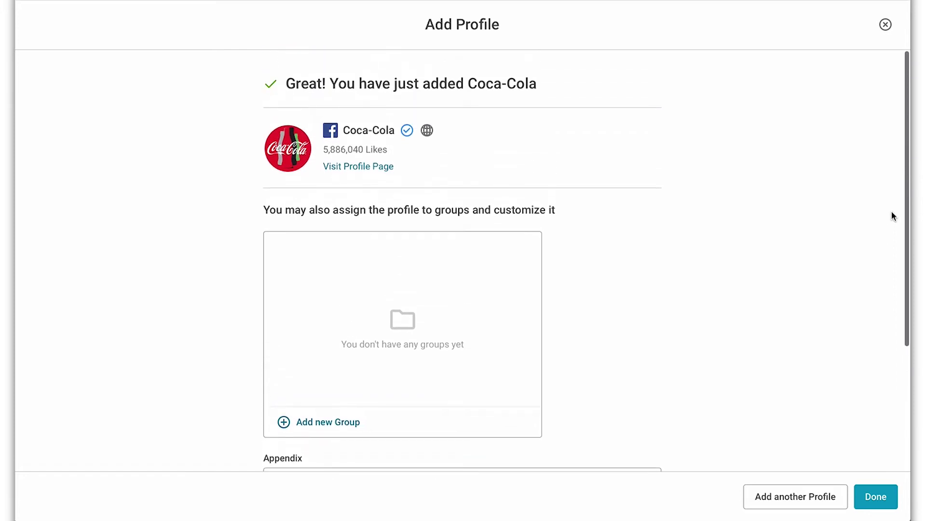
{"action": "left_click", "coordinate": [878, 500]}
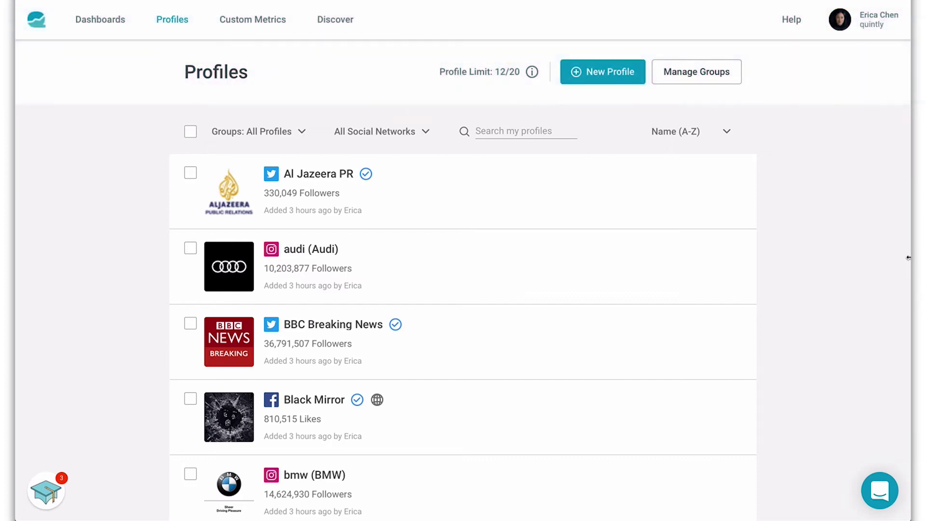
Step: Sort profiles by Recently Added and tick Chef's Table, Narcos, Black Mirror and Stranger Things
{"action": "left_click", "coordinate": [696, 130]}
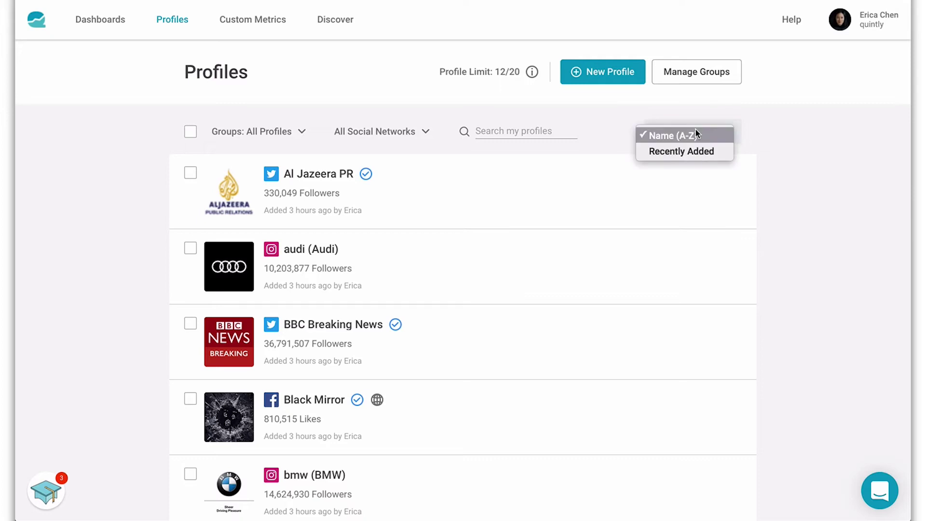
{"action": "left_click", "coordinate": [693, 151]}
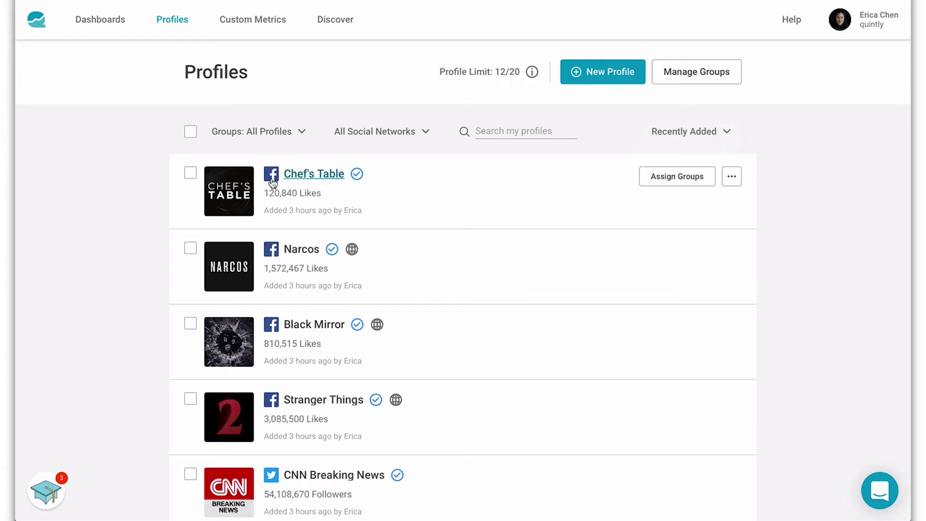
{"action": "left_click", "coordinate": [191, 175]}
{"action": "left_click", "coordinate": [191, 250]}
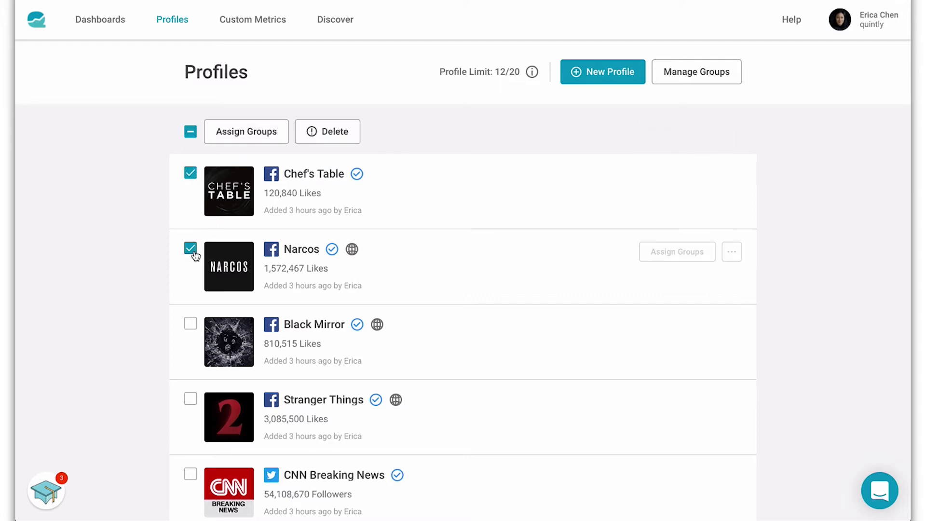
{"action": "left_click", "coordinate": [191, 325]}
{"action": "left_click", "coordinate": [191, 399]}
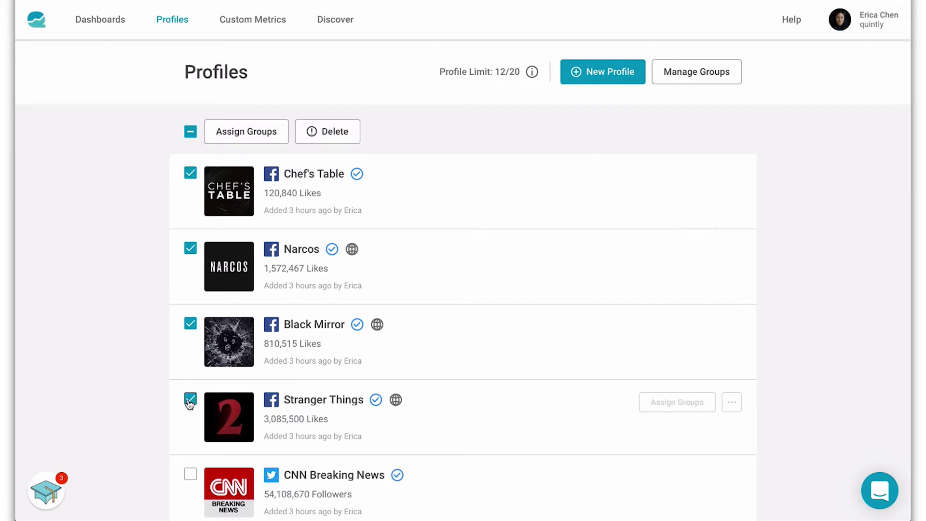
Step: Create a new group 'Netflix Shows' and assign the four ticked show profiles to it
{"action": "left_click", "coordinate": [269, 129]}
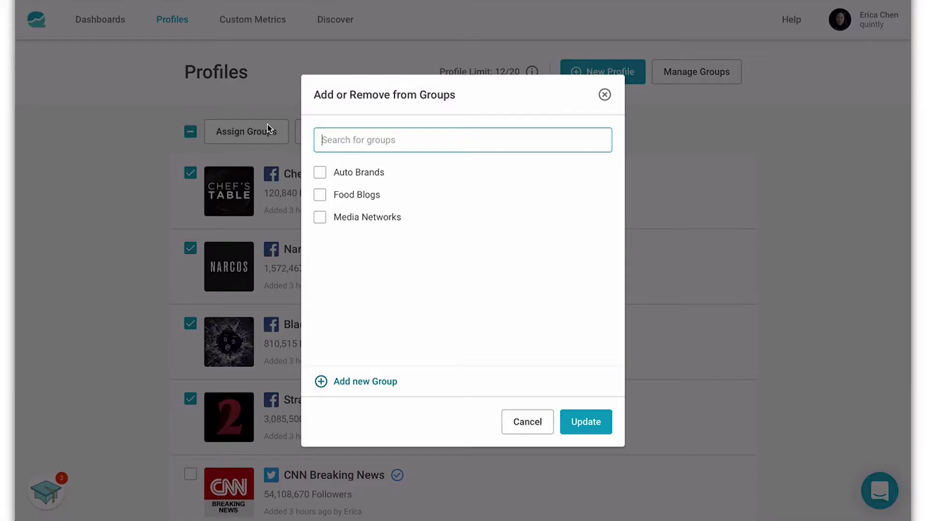
{"action": "left_click", "coordinate": [364, 382]}
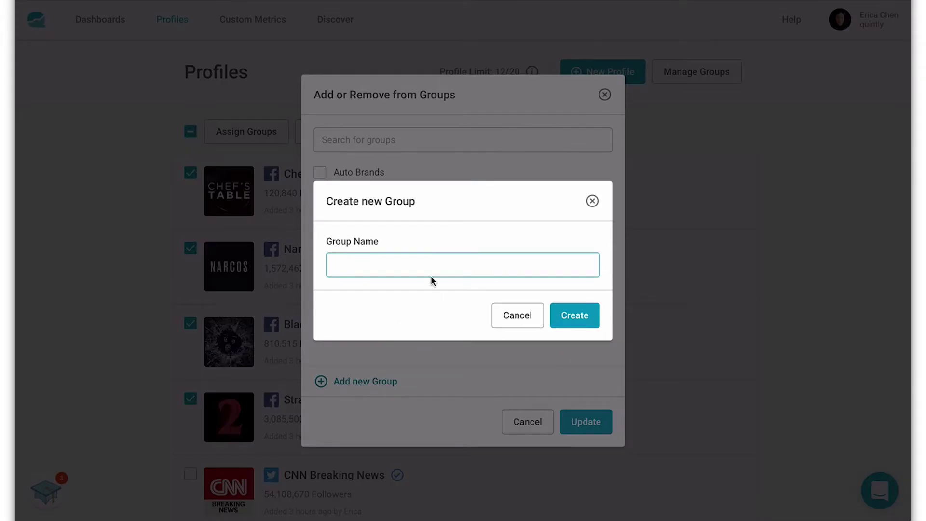
{"action": "type", "text": "Netflix Shows"}
{"action": "key", "text": "Return"}
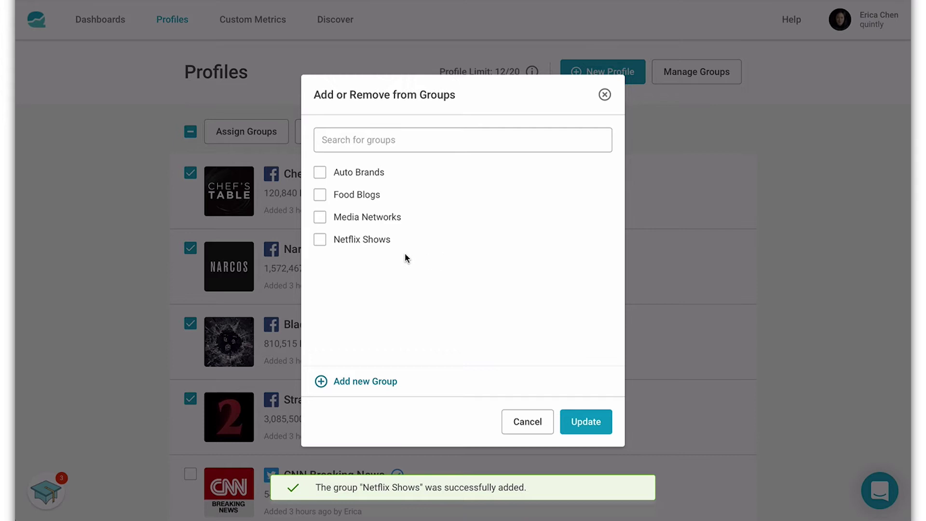
{"action": "left_click", "coordinate": [320, 240]}
{"action": "left_click", "coordinate": [592, 428]}
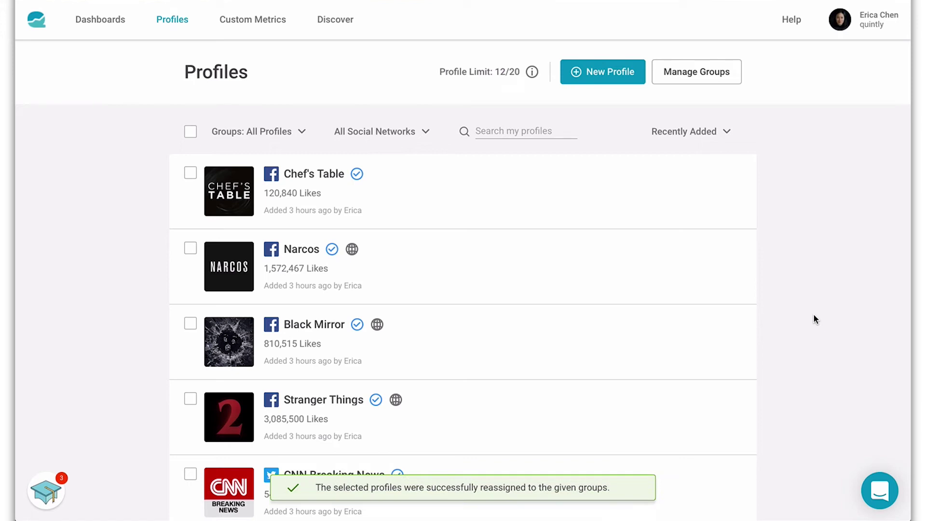
{"action": "mouse_move", "coordinate": [734, 294]}
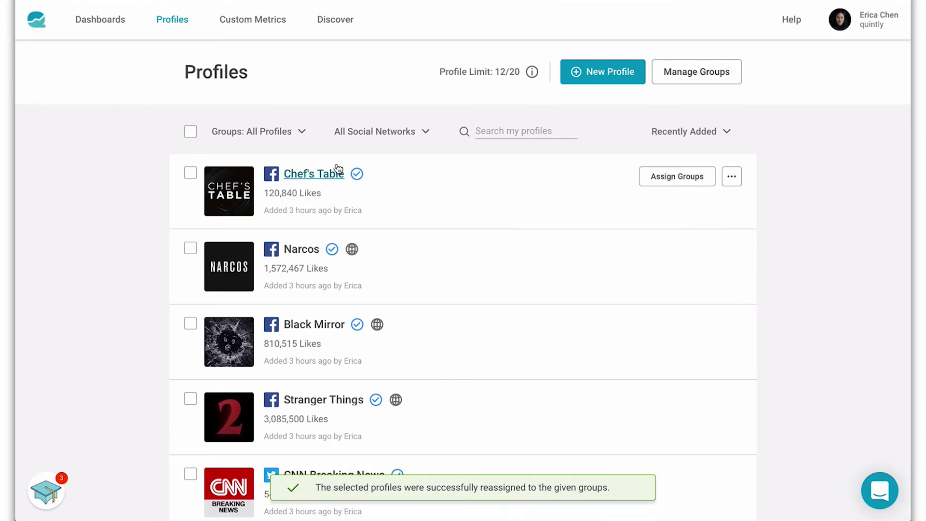
Step: Filter the profile list to the Netflix Shows group, leaving the network filter unchanged
{"action": "left_click", "coordinate": [271, 133]}
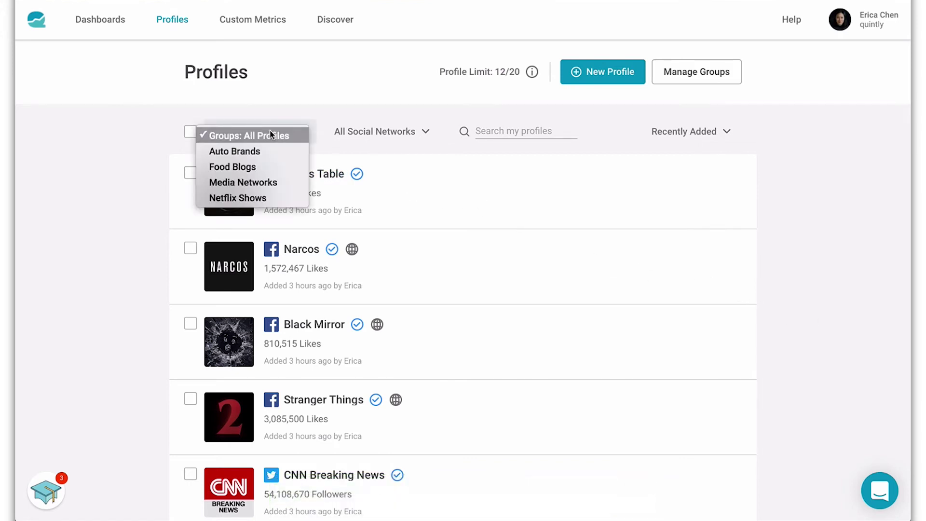
{"action": "left_click", "coordinate": [253, 197]}
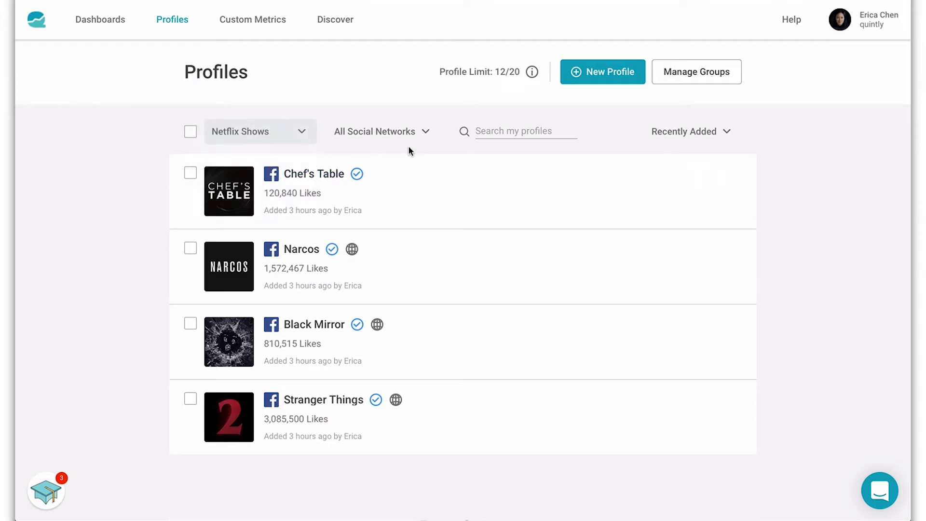
{"action": "left_click", "coordinate": [420, 129]}
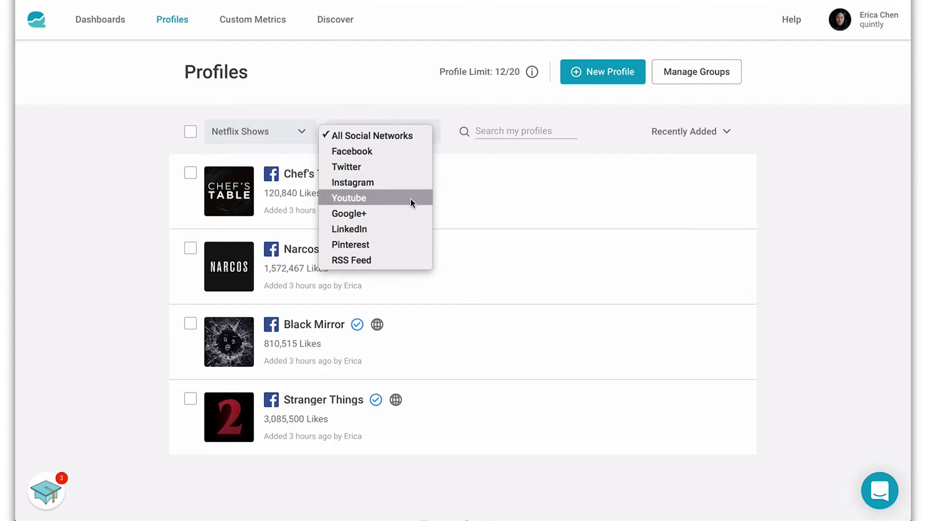
{"action": "left_click", "coordinate": [453, 113]}
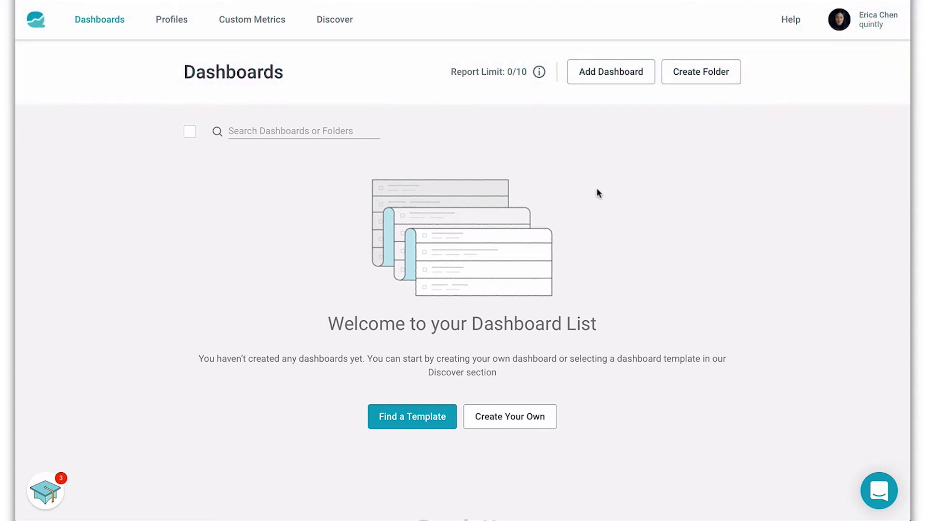
{"action": "left_click", "coordinate": [618, 68]}
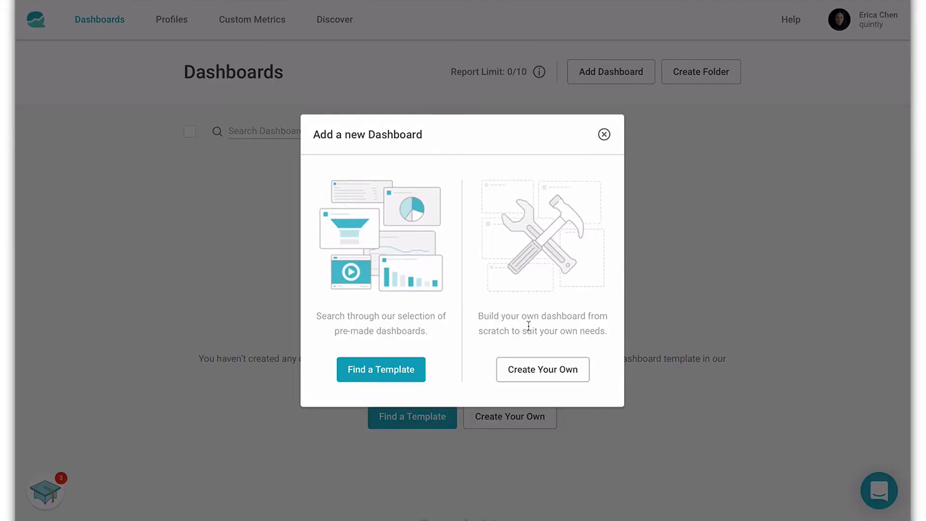
{"action": "left_click", "coordinate": [393, 371]}
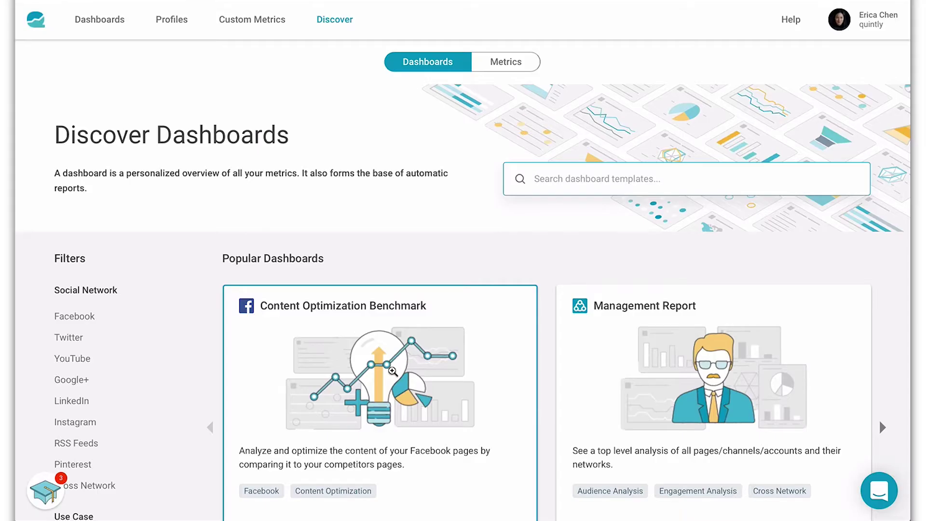
{"action": "scroll", "coordinate": [424, 285], "scroll_direction": "down", "scroll_amount": 5}
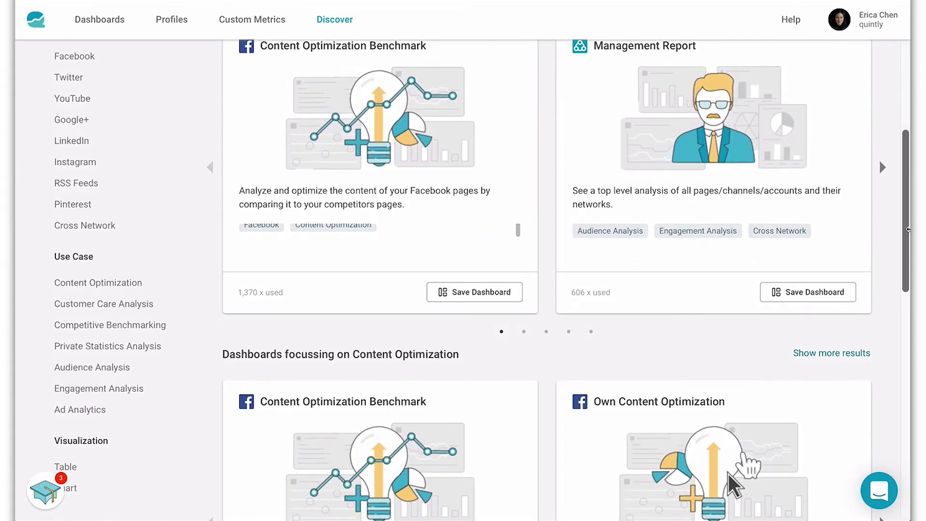
{"action": "scroll", "coordinate": [881, 234], "scroll_direction": "down", "scroll_amount": 5}
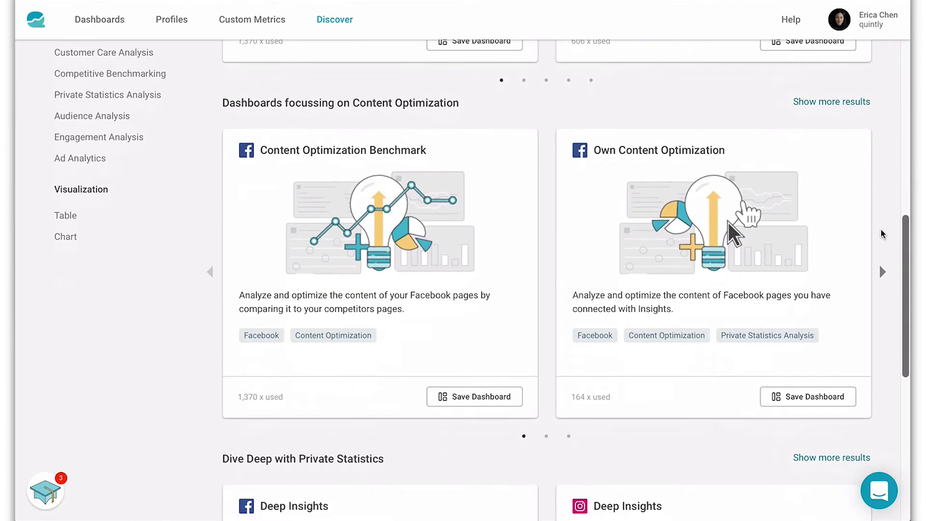
{"action": "scroll", "coordinate": [881, 235], "scroll_direction": "up", "scroll_amount": 10}
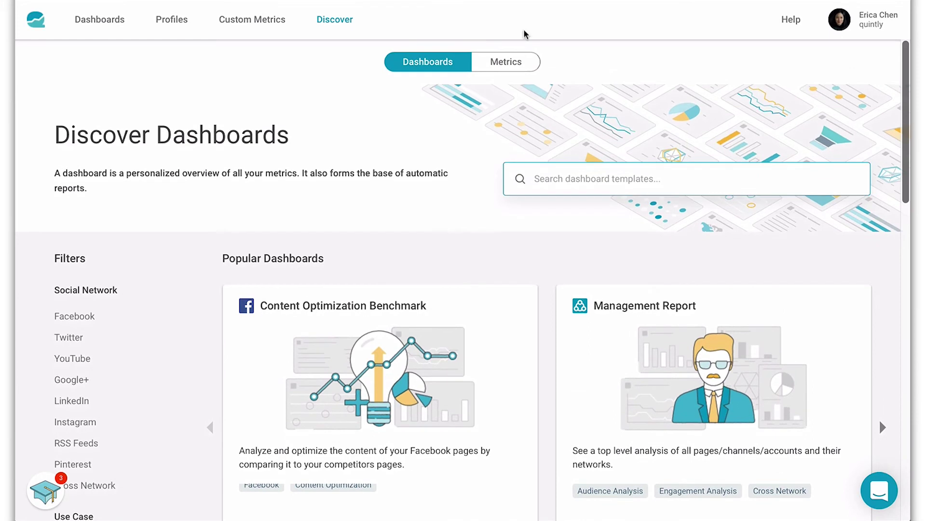
{"action": "left_click", "coordinate": [518, 65]}
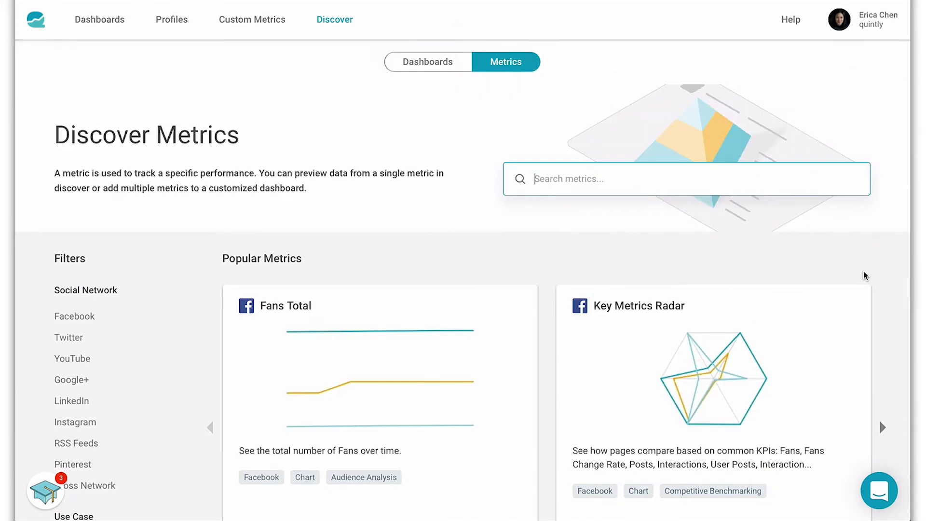
{"action": "scroll", "coordinate": [869, 279], "scroll_direction": "down", "scroll_amount": 5}
{"action": "scroll", "coordinate": [890, 297], "scroll_direction": "up", "scroll_amount": 2}
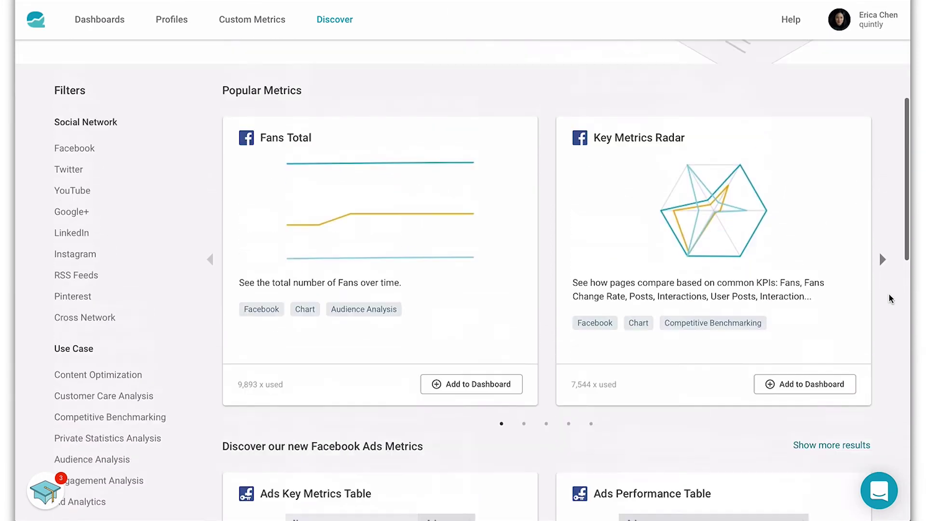
{"action": "scroll", "coordinate": [890, 297], "scroll_direction": "up", "scroll_amount": 2}
{"action": "scroll", "coordinate": [605, 161], "scroll_direction": "up", "scroll_amount": 2}
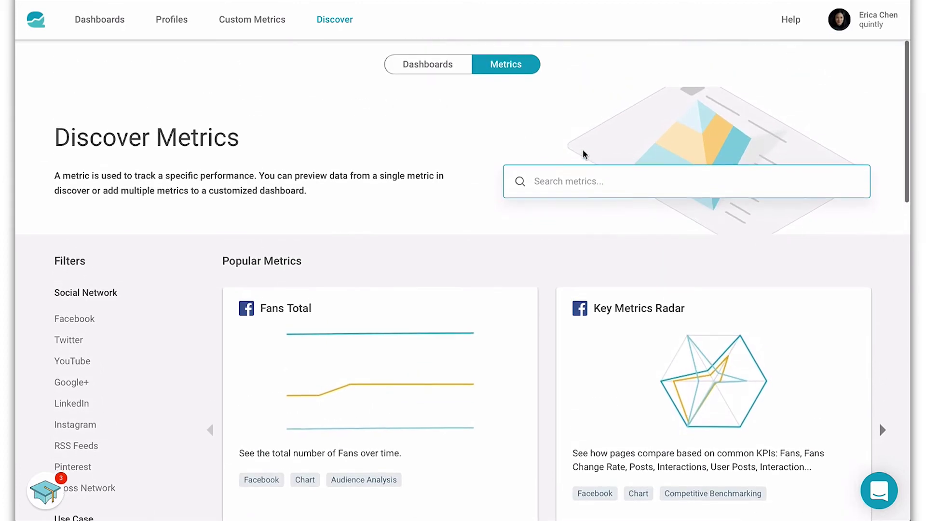
{"action": "left_click", "coordinate": [417, 66]}
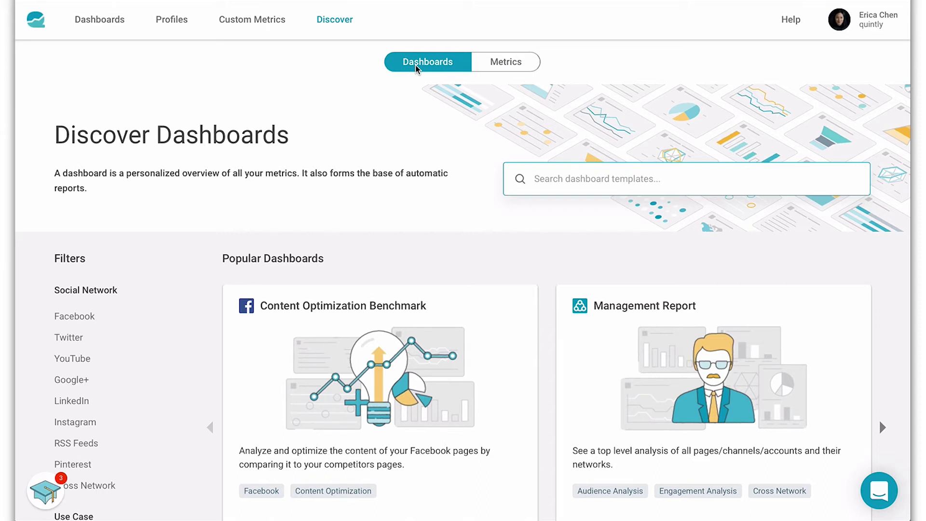
Step: Search dashboard templates for 'Facebook' and narrow them to Content Optimization
{"action": "type", "text": "Facebo"}
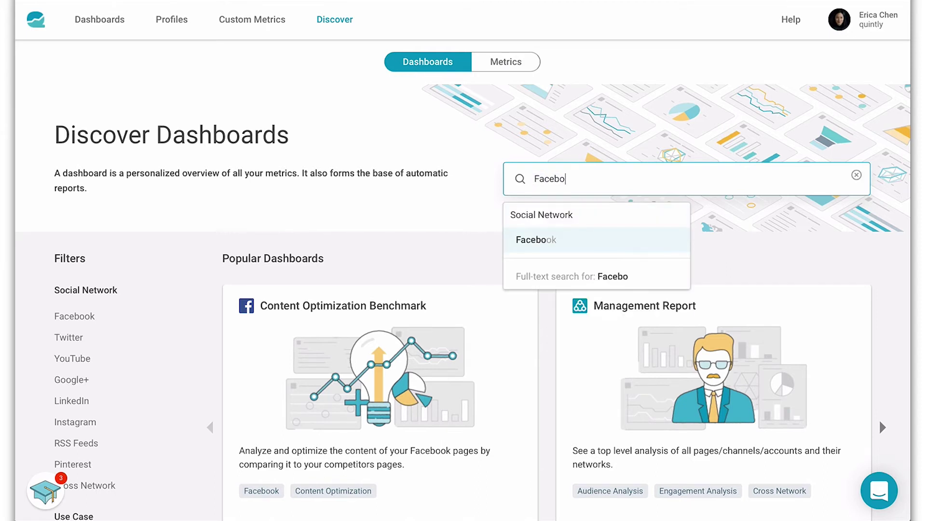
{"action": "type", "text": "ok"}
{"action": "key", "text": "Return"}
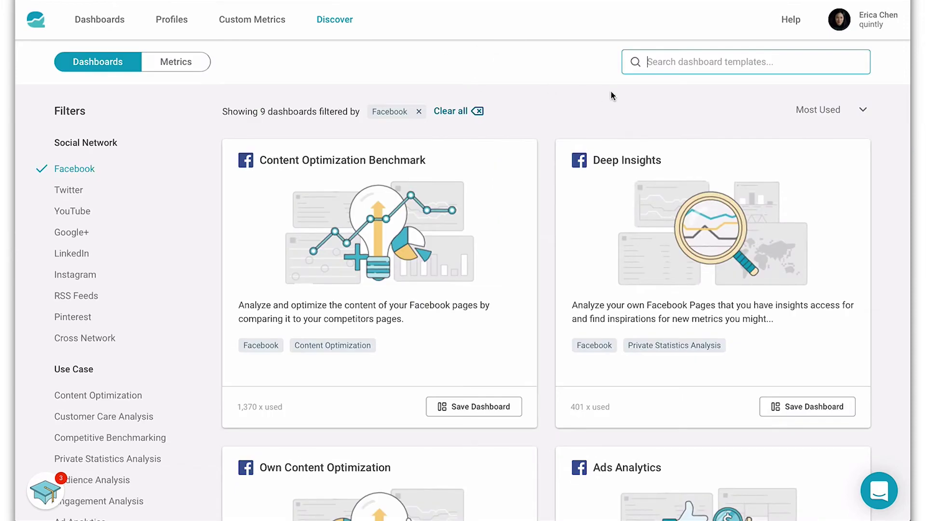
{"action": "scroll", "coordinate": [898, 184], "scroll_direction": "down", "scroll_amount": 2}
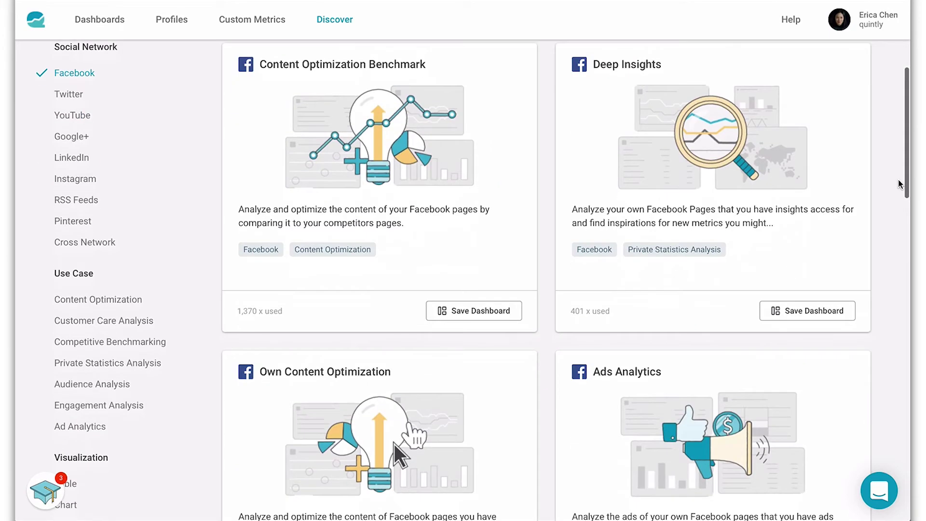
{"action": "scroll", "coordinate": [898, 181], "scroll_direction": "down", "scroll_amount": 3}
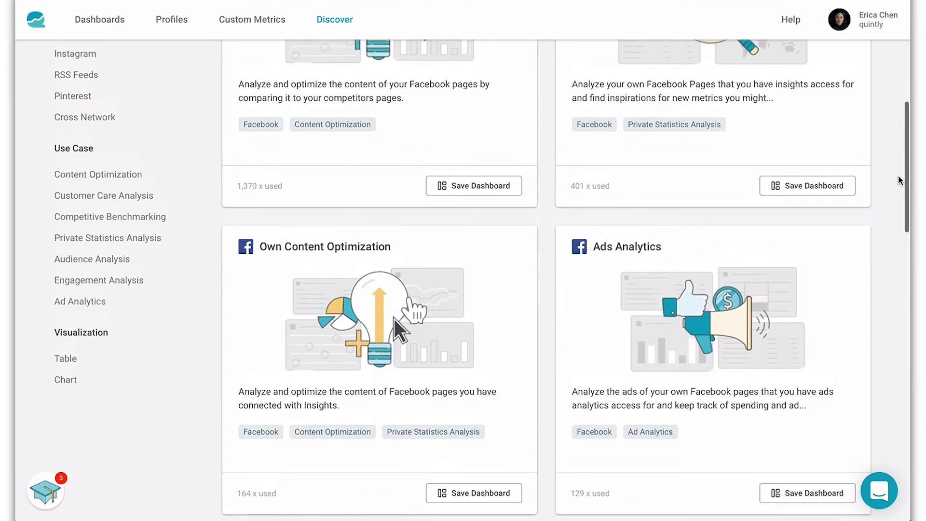
{"action": "scroll", "coordinate": [898, 180], "scroll_direction": "up", "scroll_amount": 5}
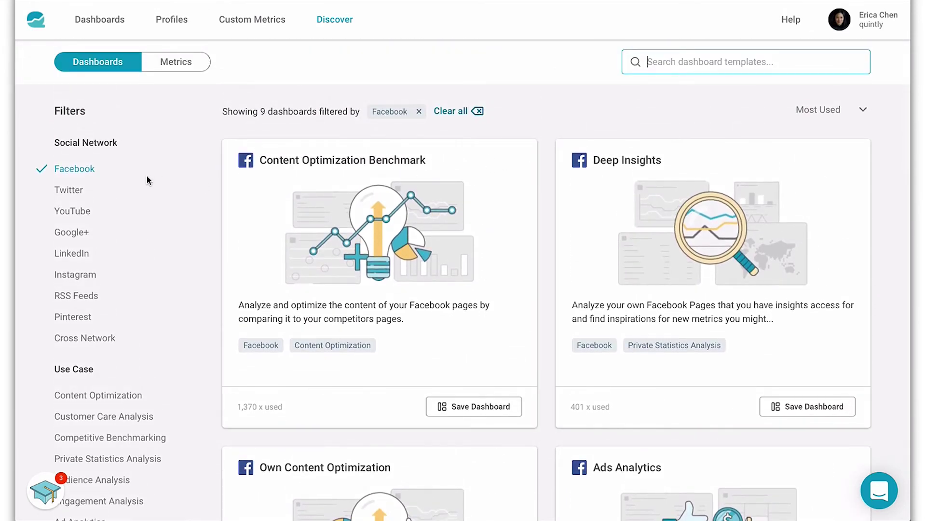
{"action": "scroll", "coordinate": [139, 275], "scroll_direction": "down", "scroll_amount": 2}
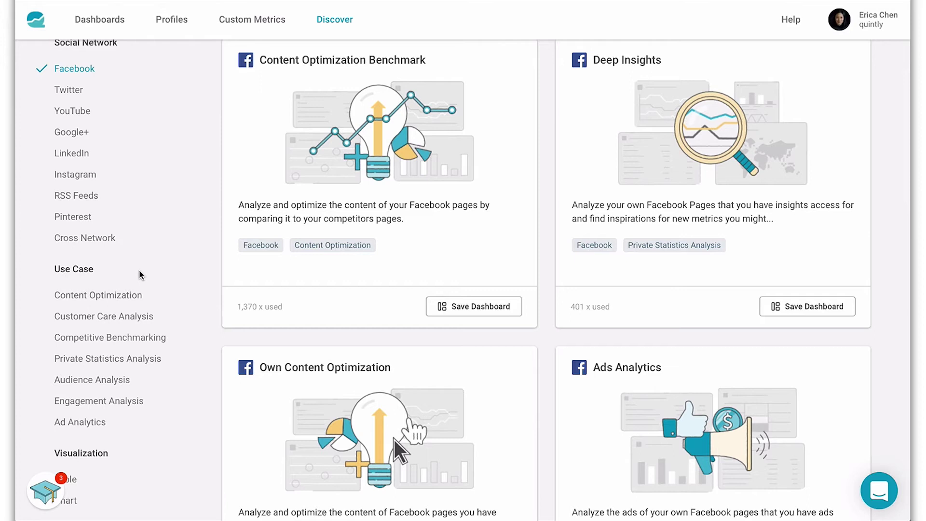
{"action": "left_click", "coordinate": [111, 296]}
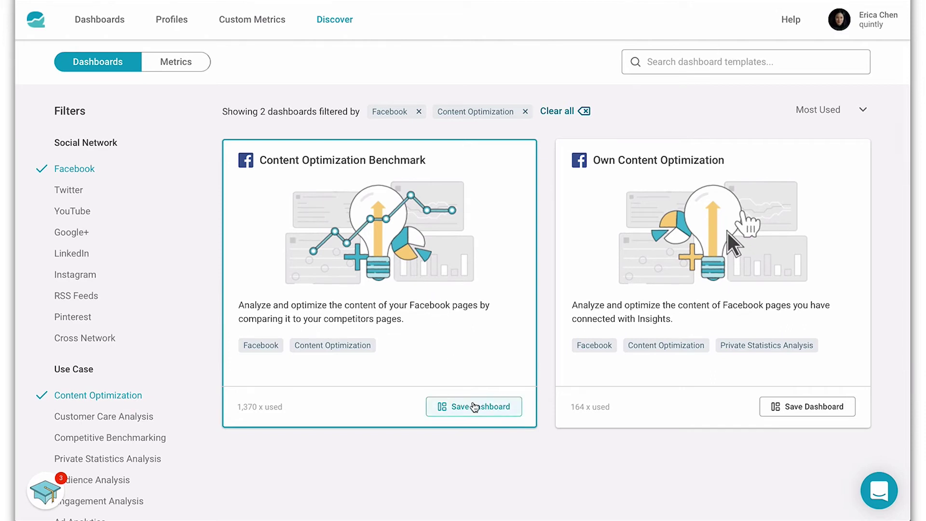
Step: Save the Content Optimization Benchmark template at the top level and open it from Dashboards
{"action": "left_click", "coordinate": [475, 407]}
{"action": "left_click", "coordinate": [574, 420]}
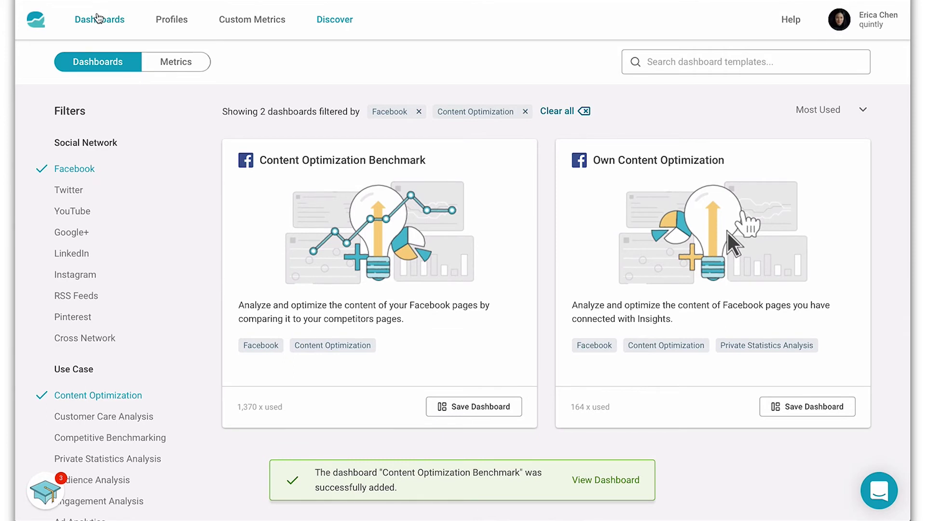
{"action": "left_click", "coordinate": [98, 18]}
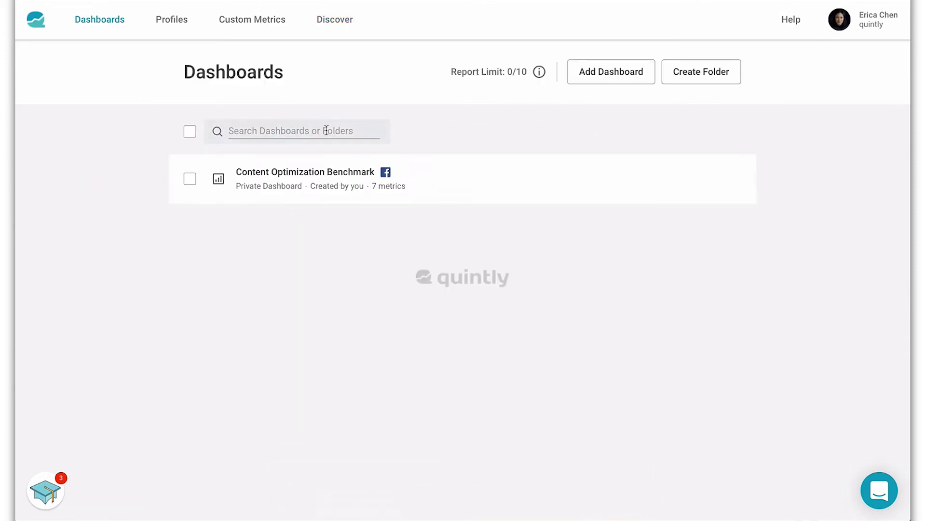
{"action": "left_click", "coordinate": [346, 174]}
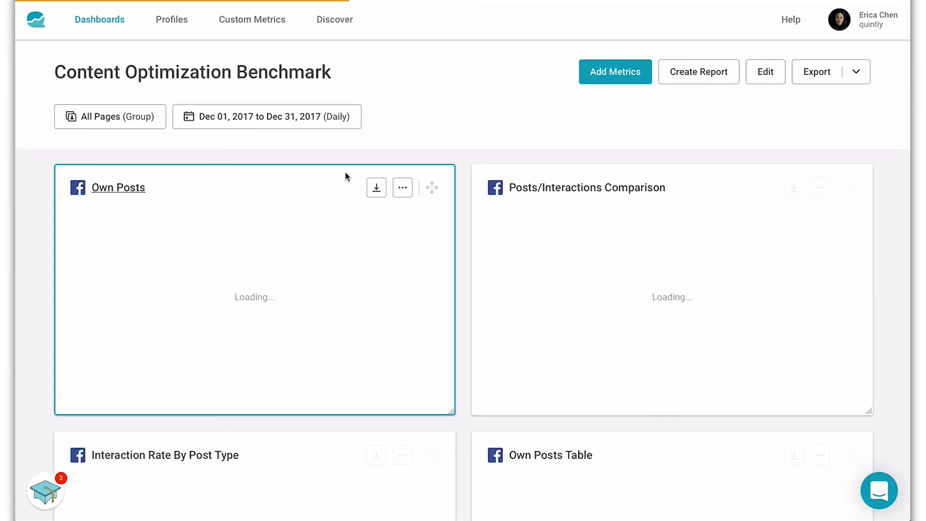
Step: Switch the dashboard from All Pages to the Netflix Shows group
{"action": "left_click", "coordinate": [121, 121]}
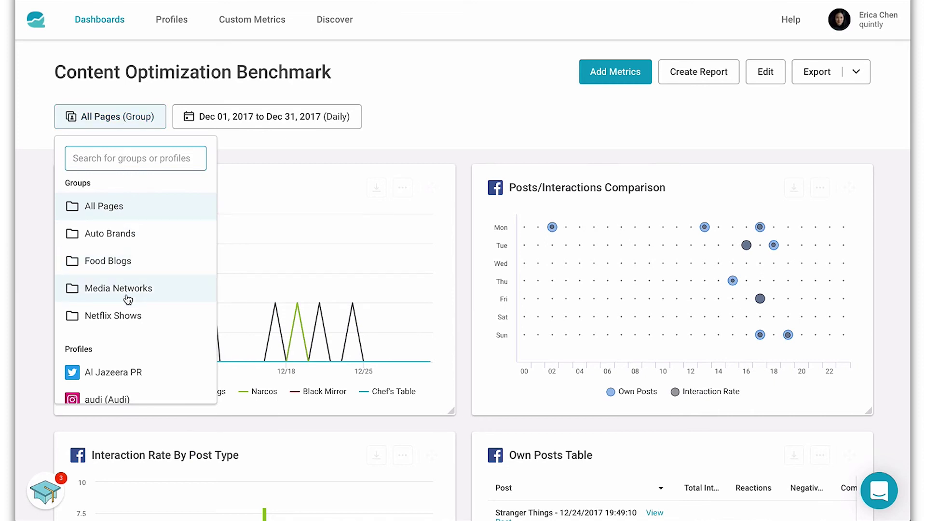
{"action": "scroll", "coordinate": [128, 297], "scroll_direction": "down", "scroll_amount": 3}
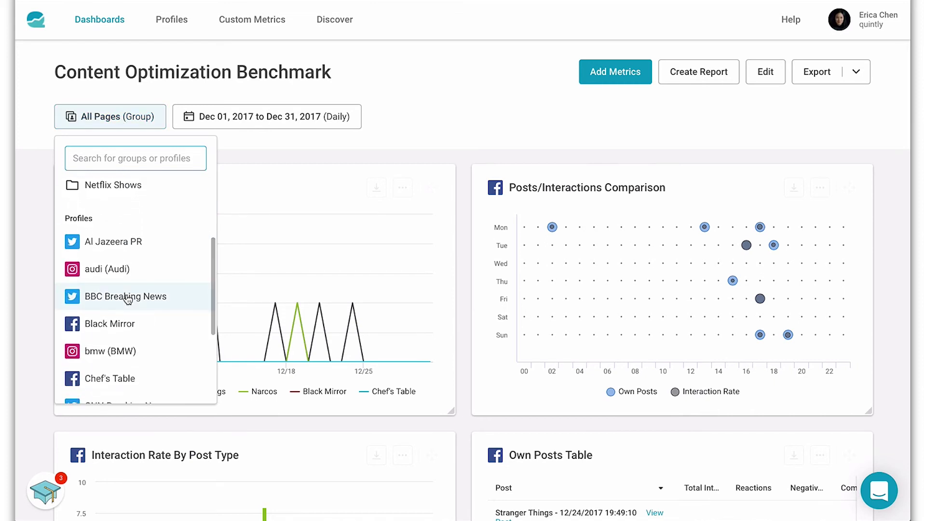
{"action": "scroll", "coordinate": [129, 299], "scroll_direction": "up", "scroll_amount": 3}
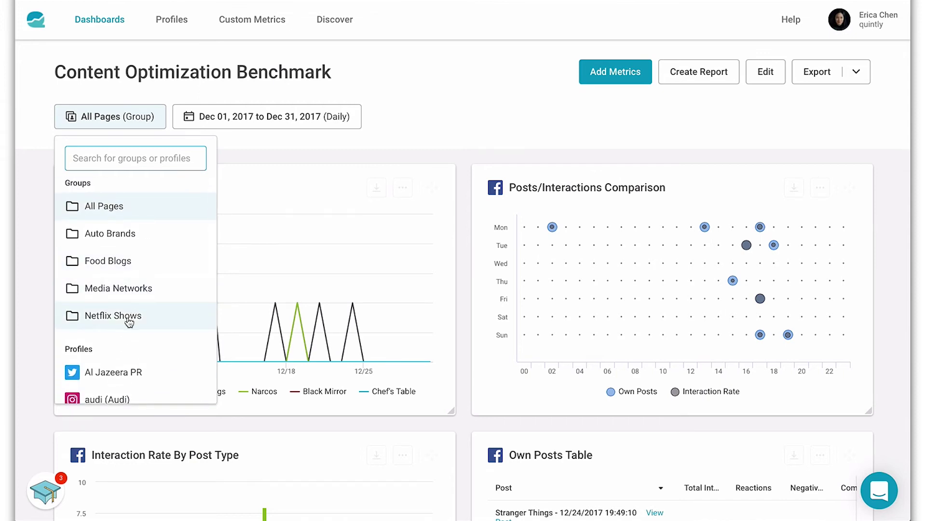
{"action": "left_click", "coordinate": [129, 316]}
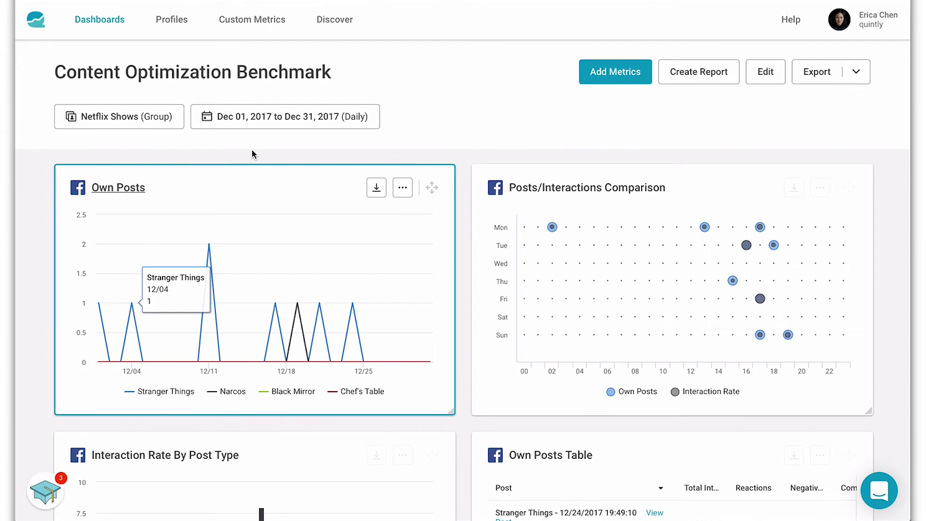
Step: Keep the date range at Dec 01–31, 2017, review the widgets, and go to Discover Metrics
{"action": "left_click", "coordinate": [288, 114]}
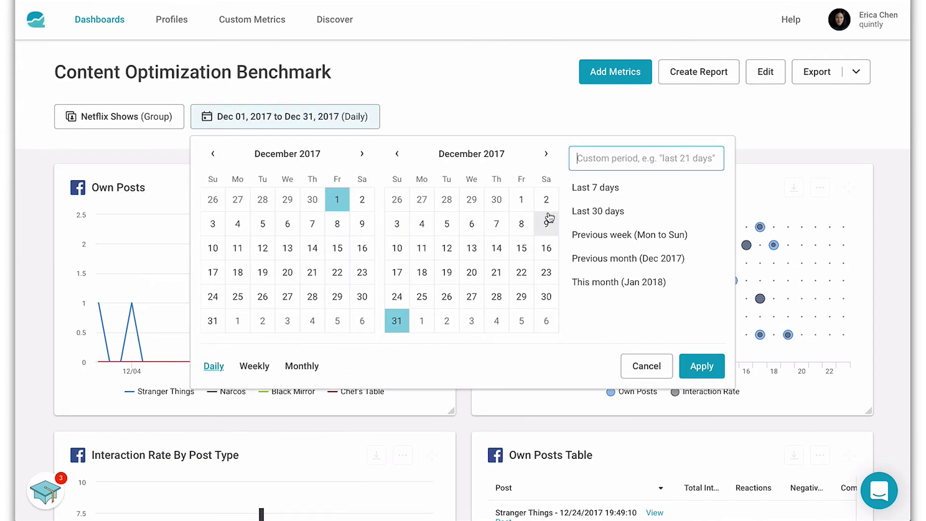
{"action": "left_click", "coordinate": [751, 124]}
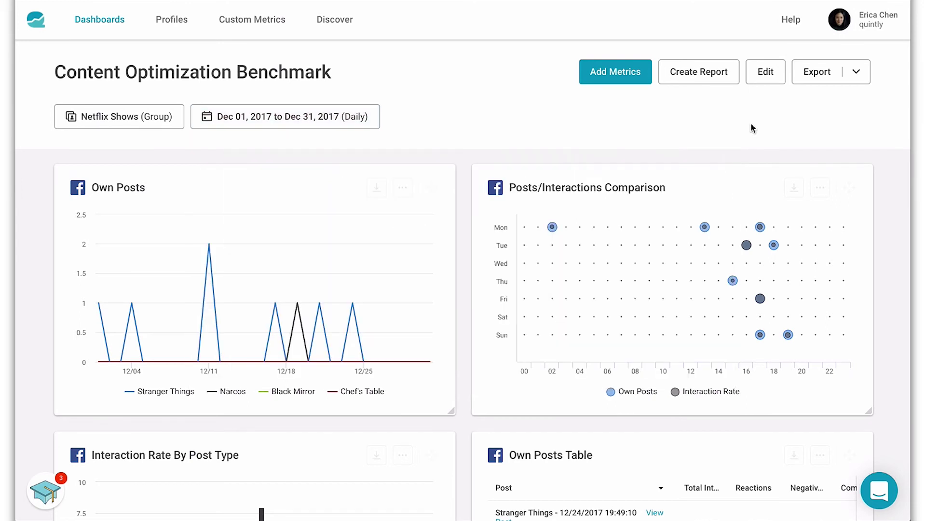
{"action": "scroll", "coordinate": [887, 192], "scroll_direction": "down", "scroll_amount": 3}
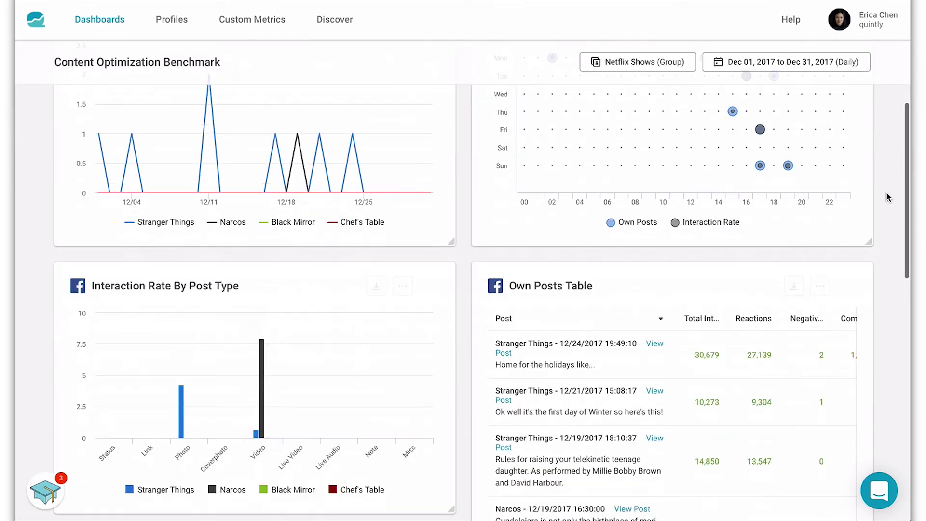
{"action": "scroll", "coordinate": [886, 192], "scroll_direction": "down", "scroll_amount": 4}
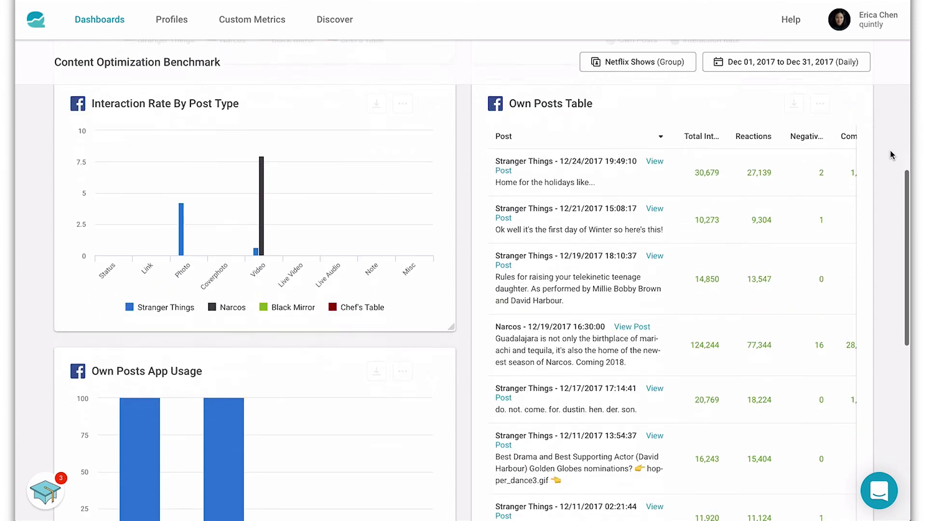
{"action": "scroll", "coordinate": [891, 155], "scroll_direction": "down", "scroll_amount": 1}
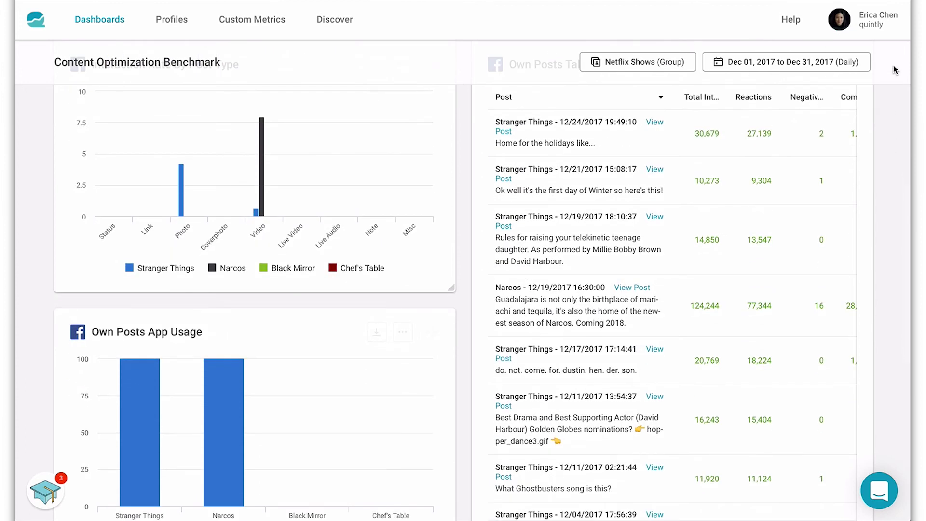
{"action": "scroll", "coordinate": [892, 116], "scroll_direction": "up", "scroll_amount": 3}
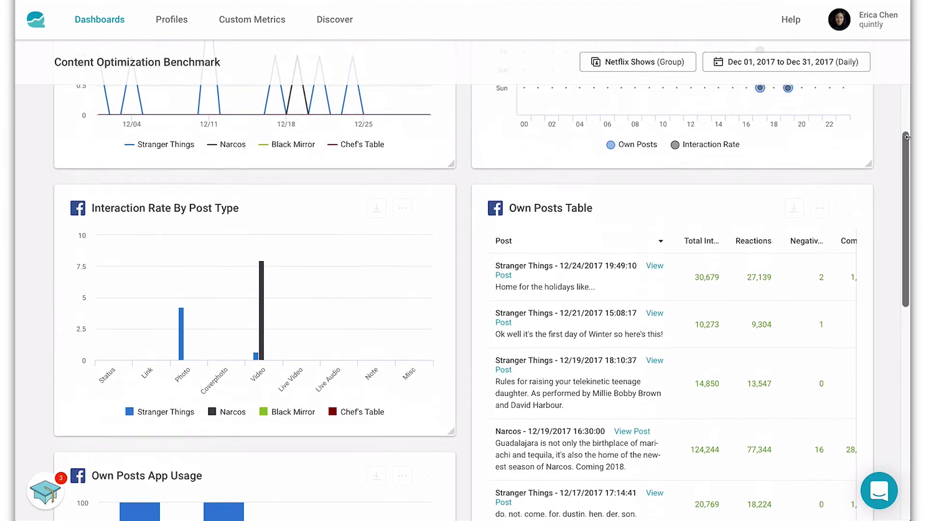
{"action": "scroll", "coordinate": [906, 138], "scroll_direction": "up", "scroll_amount": 5}
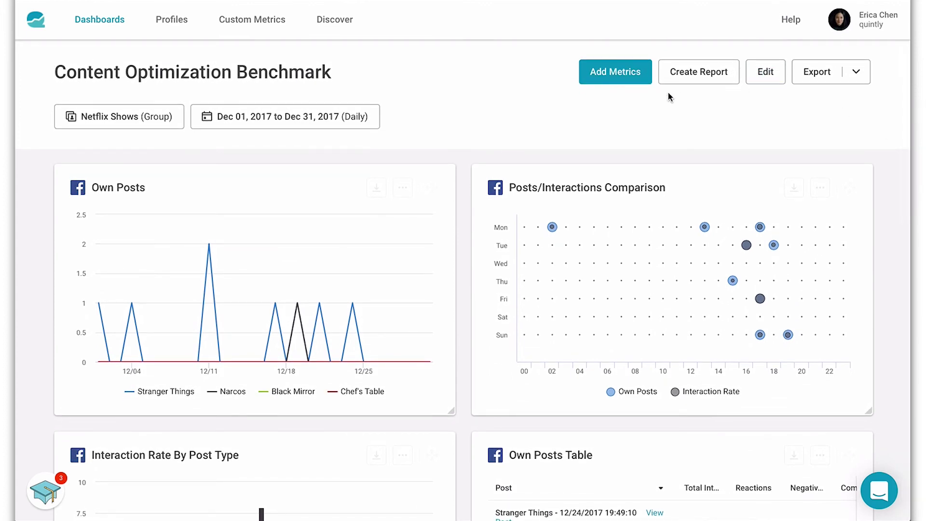
{"action": "left_click", "coordinate": [614, 83]}
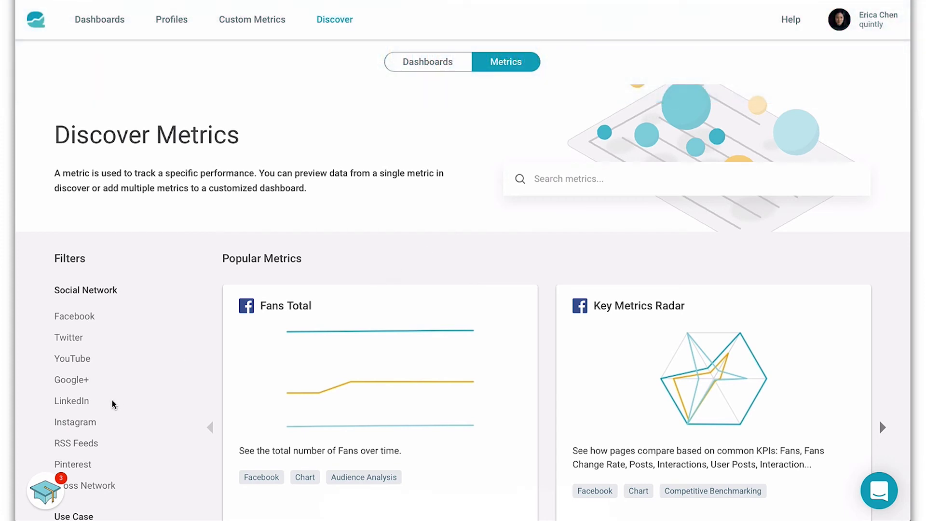
Step: Filter the metric library to Facebook metrics for the Content Optimization use case
{"action": "scroll", "coordinate": [113, 405], "scroll_direction": "down", "scroll_amount": 2}
{"action": "scroll", "coordinate": [113, 405], "scroll_direction": "down", "scroll_amount": 2}
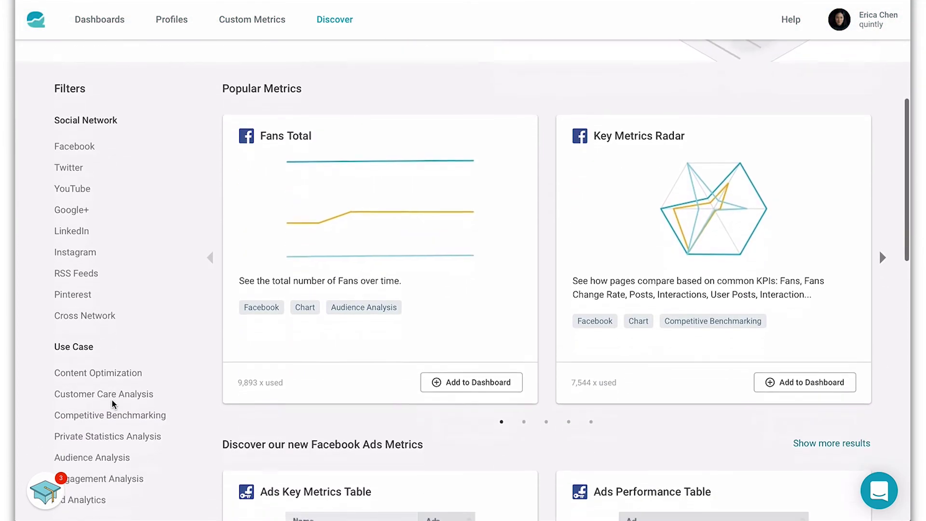
{"action": "left_click", "coordinate": [82, 146]}
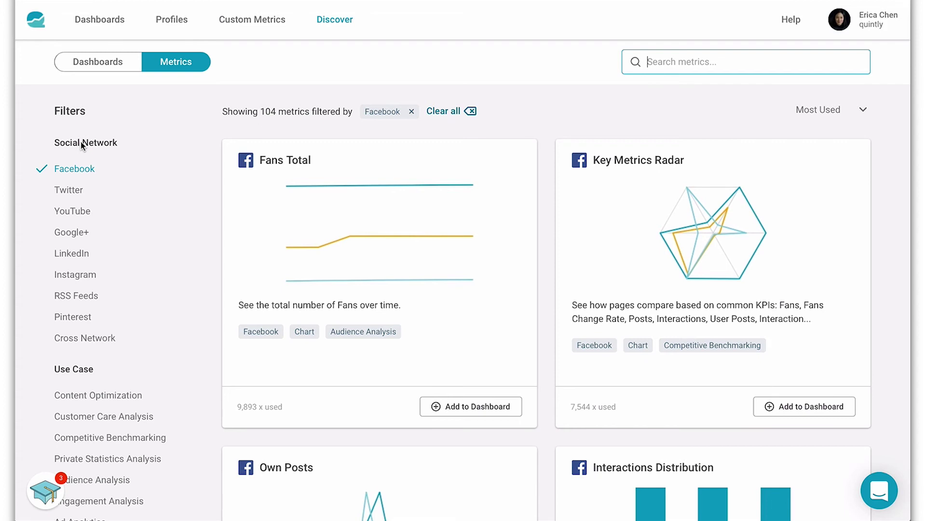
{"action": "scroll", "coordinate": [125, 253], "scroll_direction": "down", "scroll_amount": 2}
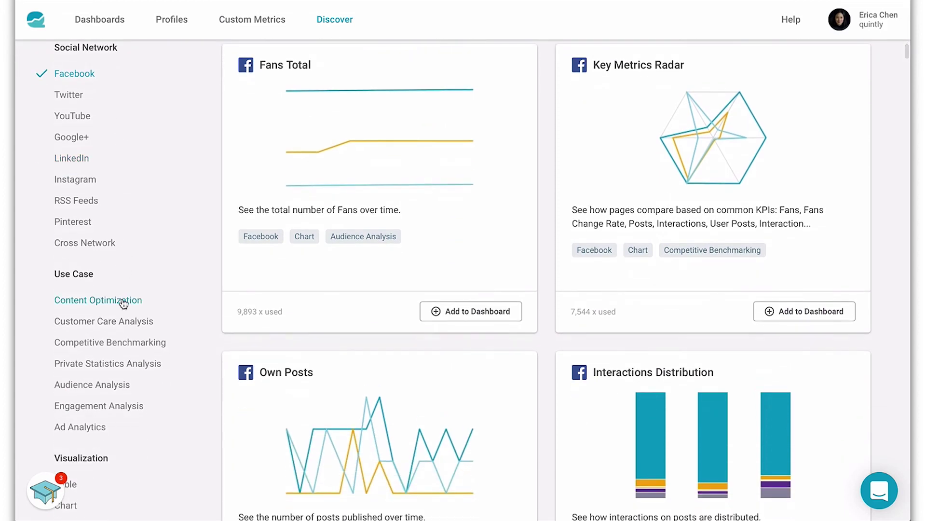
{"action": "left_click", "coordinate": [123, 301]}
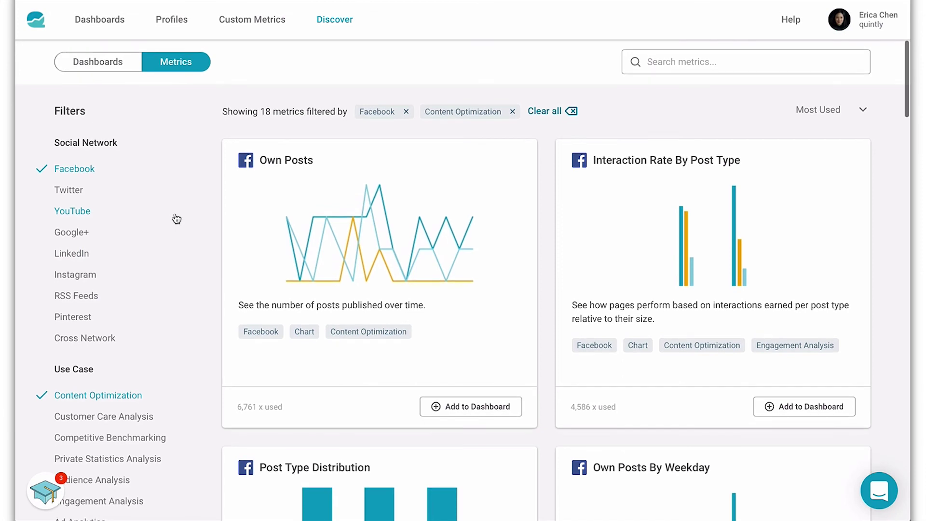
{"action": "scroll", "coordinate": [176, 219], "scroll_direction": "down", "scroll_amount": 6}
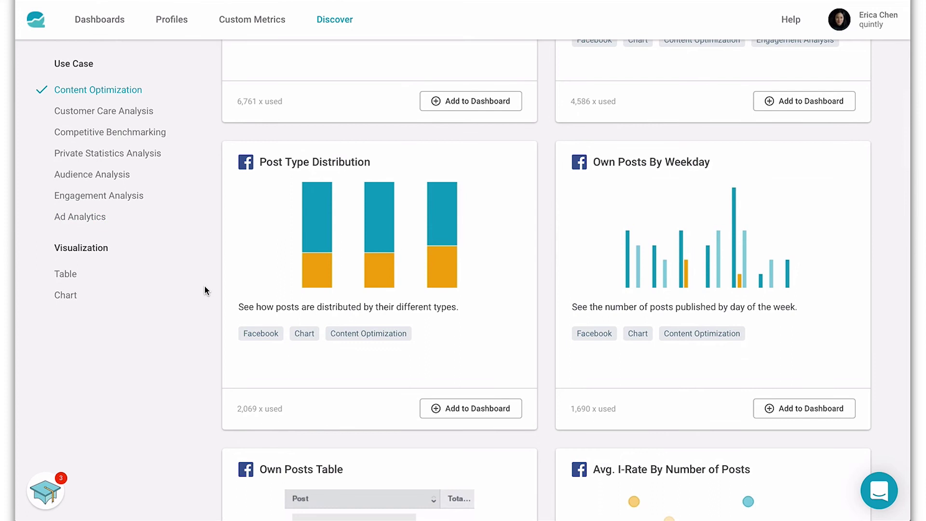
Step: Add Post Type Distribution to the Content Optimization Benchmark dashboard
{"action": "left_click", "coordinate": [487, 411]}
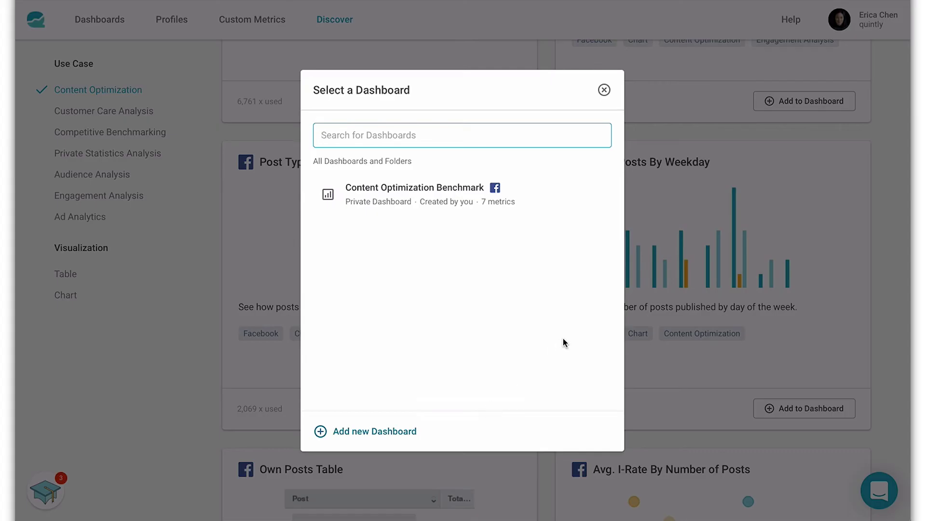
{"action": "left_click", "coordinate": [456, 201]}
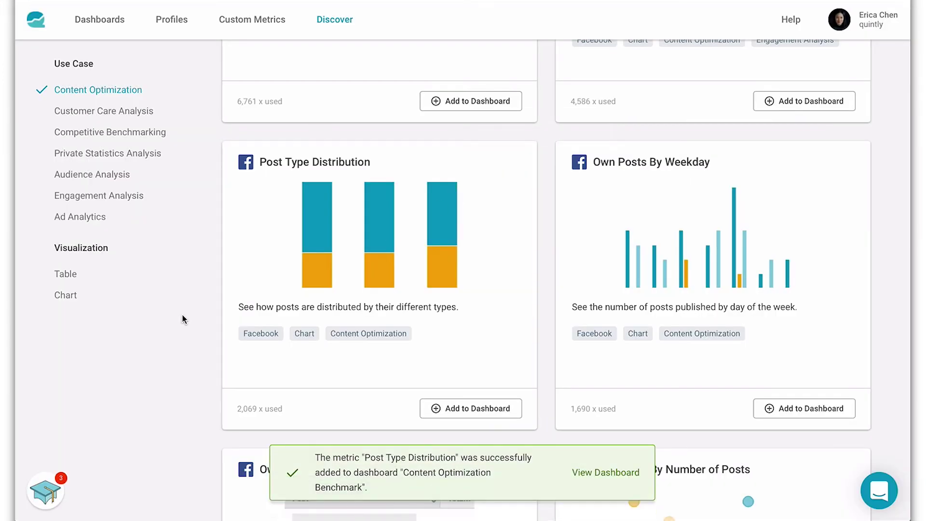
{"action": "scroll", "coordinate": [182, 319], "scroll_direction": "up", "scroll_amount": 6}
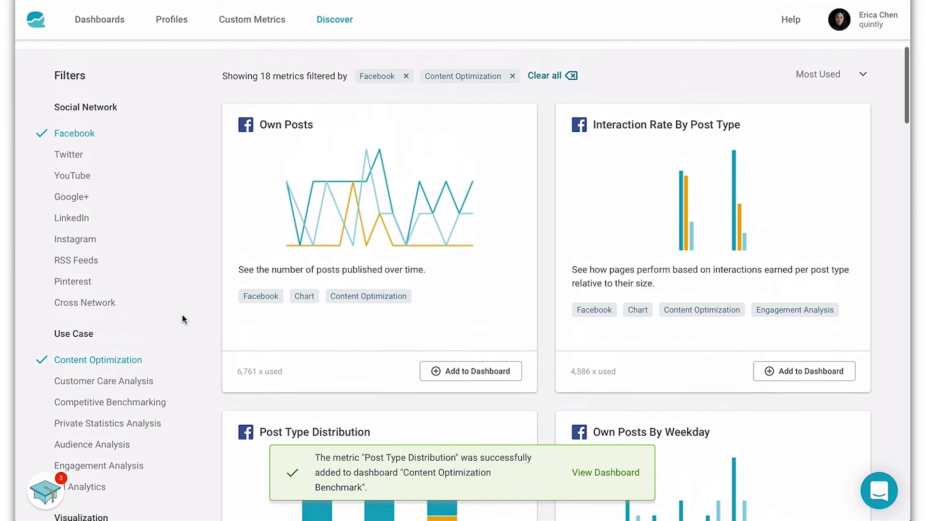
Step: Open the Own Posts metric and preview it with the Netflix Shows profiles
{"action": "left_click", "coordinate": [413, 216]}
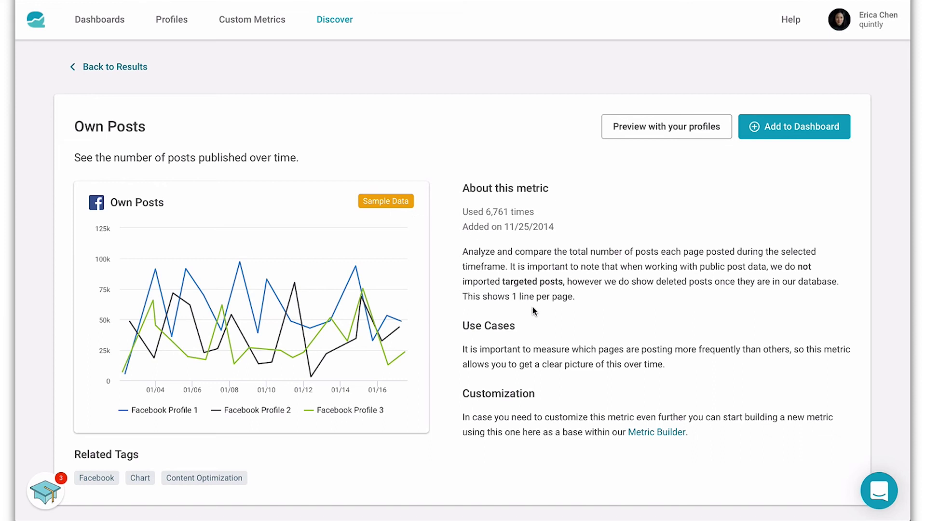
{"action": "left_click", "coordinate": [685, 125]}
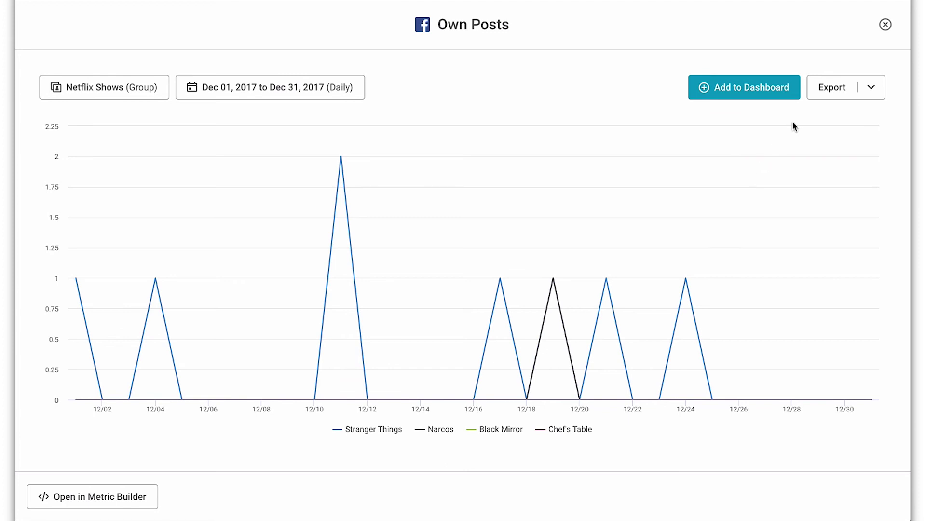
{"action": "left_click", "coordinate": [861, 88]}
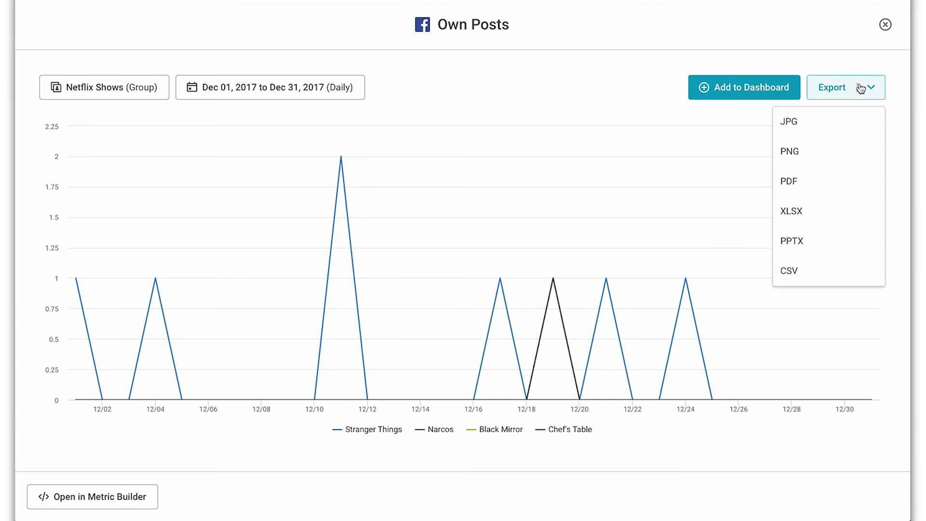
{"action": "left_click", "coordinate": [654, 85]}
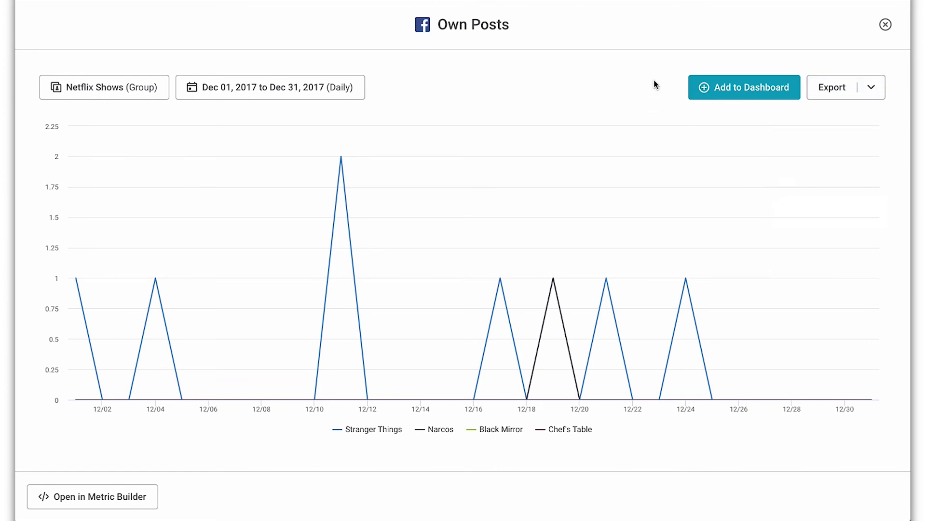
Step: Add Own Posts to Content Optimization Benchmark and open that dashboard
{"action": "left_click", "coordinate": [755, 90]}
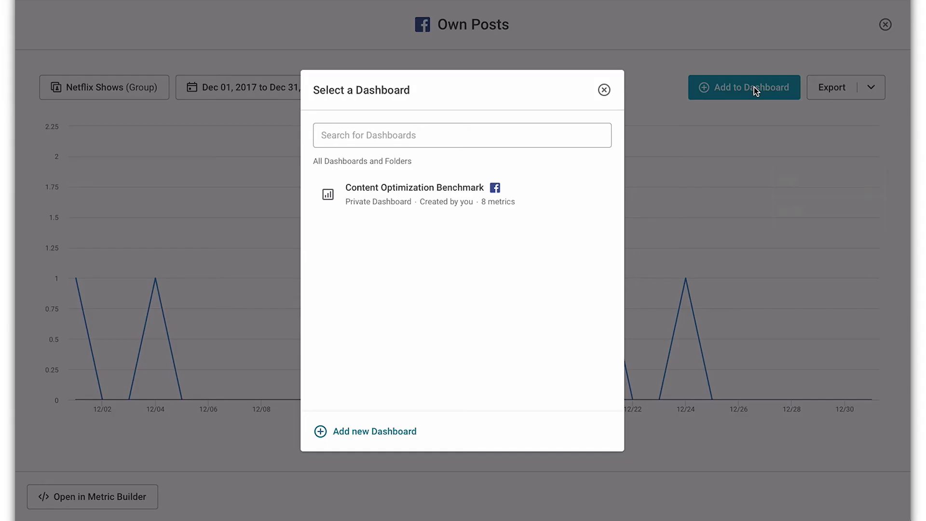
{"action": "left_click", "coordinate": [436, 197]}
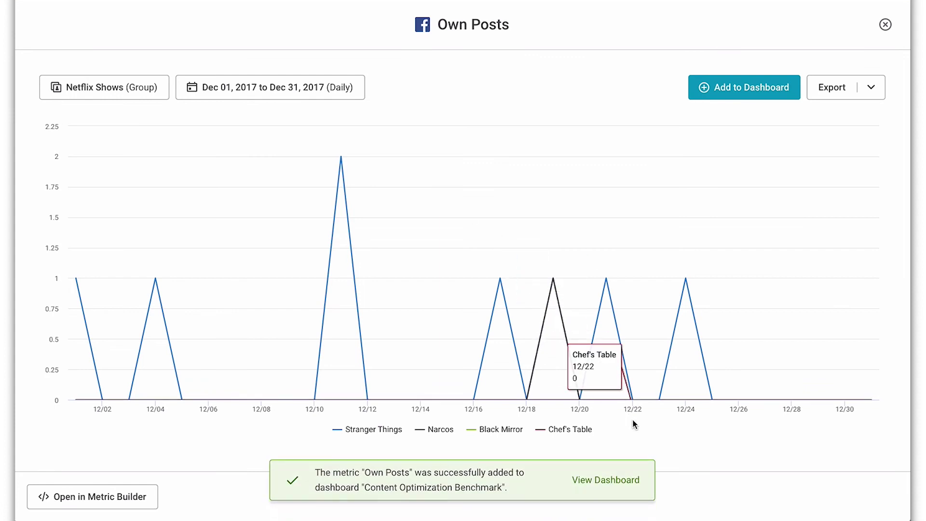
{"action": "left_click", "coordinate": [624, 480]}
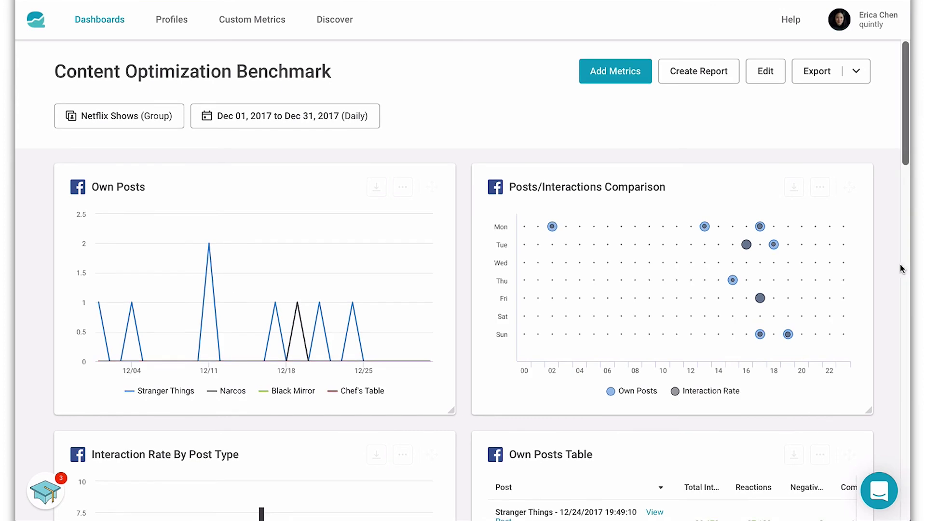
Step: Delete the Interaction Rate by Number of Hashtags card through its options menu and confirm the deletion
{"action": "scroll", "coordinate": [900, 264], "scroll_direction": "down", "scroll_amount": 7}
{"action": "scroll", "coordinate": [888, 316], "scroll_direction": "down", "scroll_amount": 15}
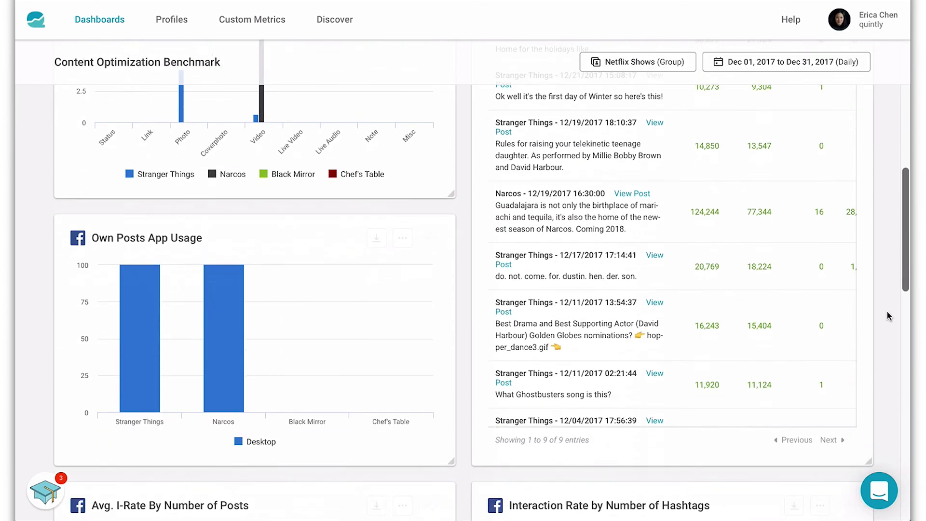
{"action": "scroll", "coordinate": [890, 310], "scroll_direction": "down", "scroll_amount": 6}
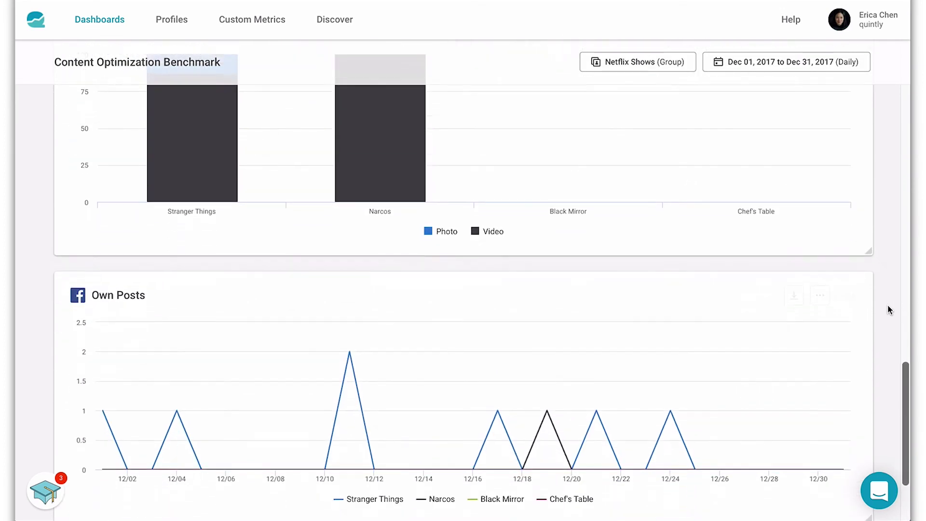
{"action": "scroll", "coordinate": [889, 309], "scroll_direction": "up", "scroll_amount": 5}
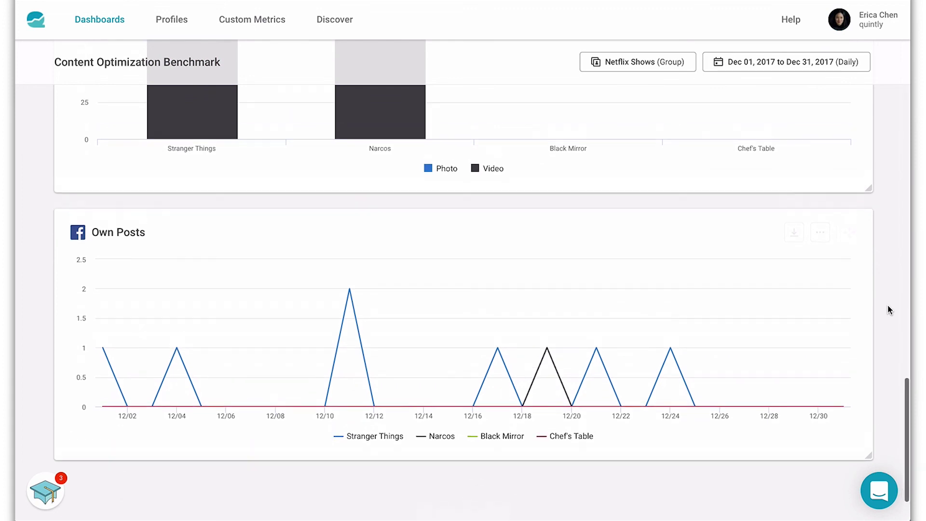
{"action": "scroll", "coordinate": [890, 309], "scroll_direction": "up", "scroll_amount": 5}
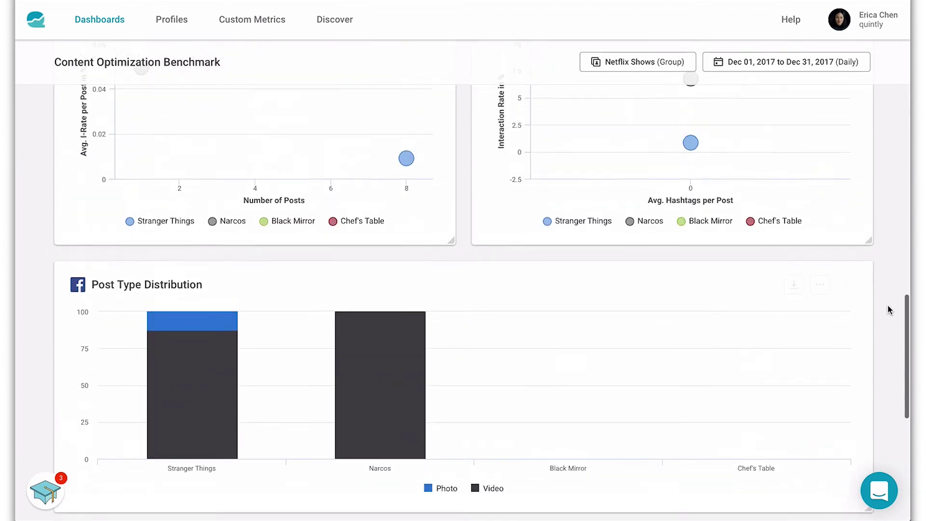
{"action": "scroll", "coordinate": [890, 309], "scroll_direction": "up", "scroll_amount": 2}
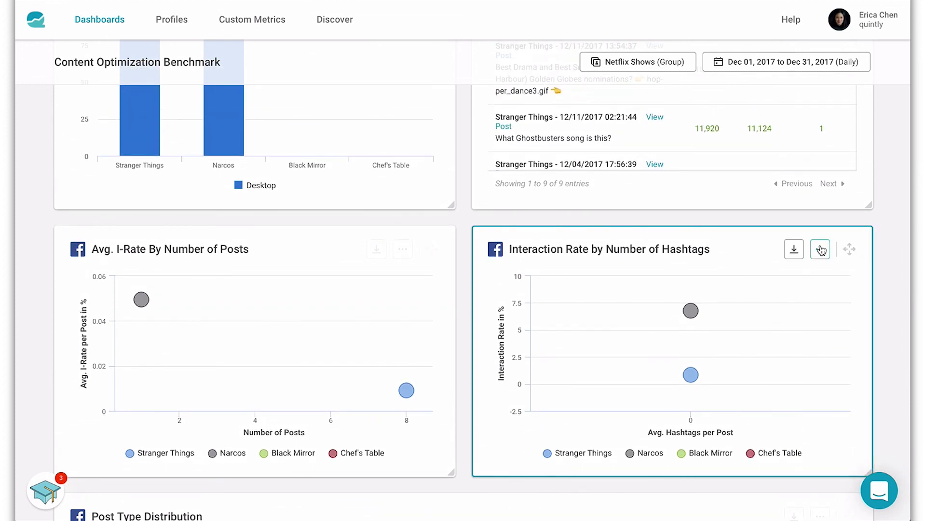
{"action": "left_click", "coordinate": [821, 250]}
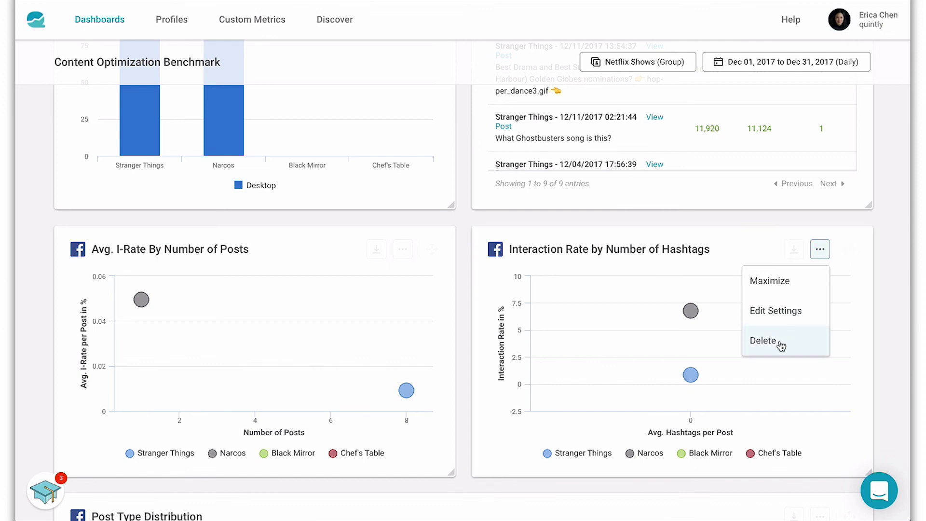
{"action": "left_click", "coordinate": [763, 341]}
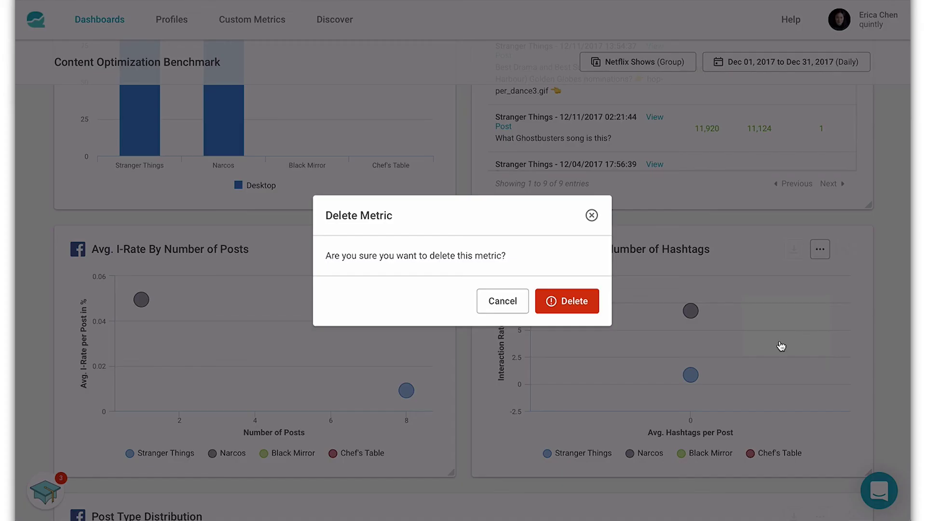
{"action": "left_click", "coordinate": [579, 303]}
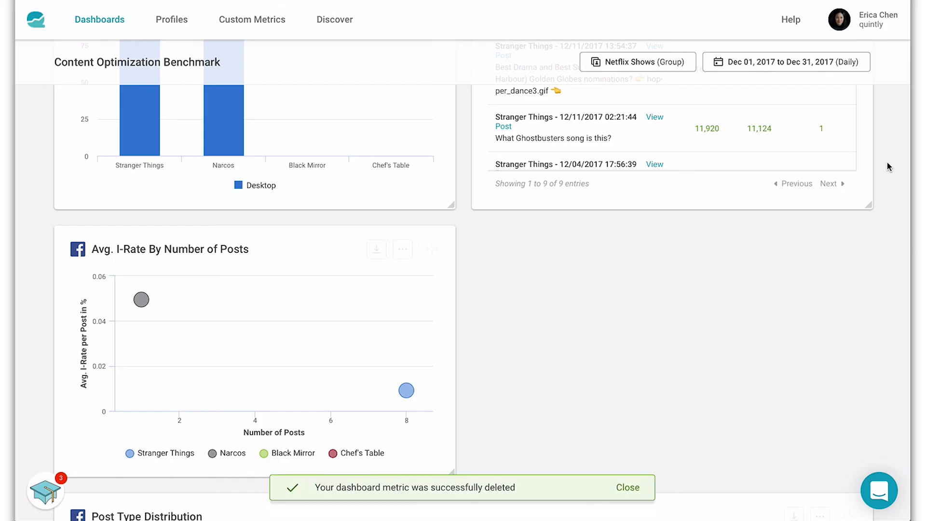
{"action": "scroll", "coordinate": [889, 166], "scroll_direction": "up", "scroll_amount": 10}
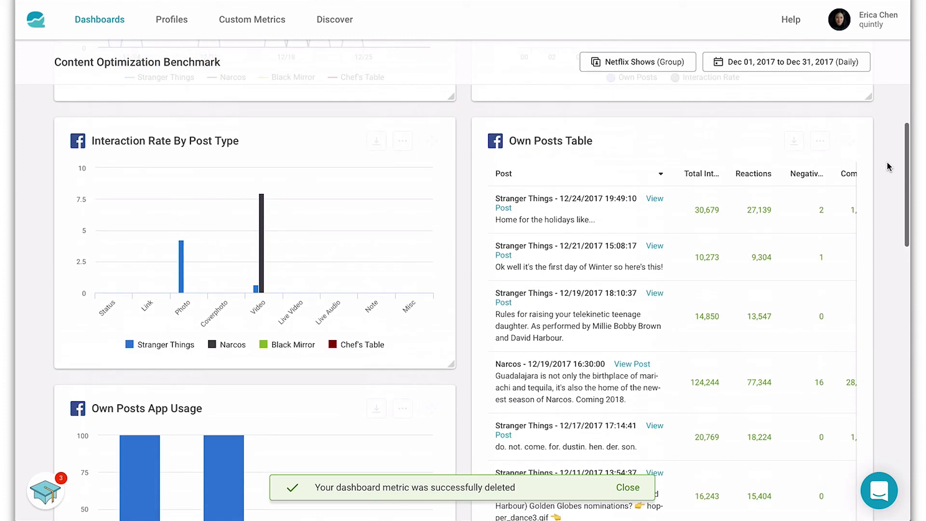
Step: Move Own Posts Table into the left column and widen Interaction Rate By Post Type to full width
{"action": "scroll", "coordinate": [888, 166], "scroll_direction": "up", "scroll_amount": 1}
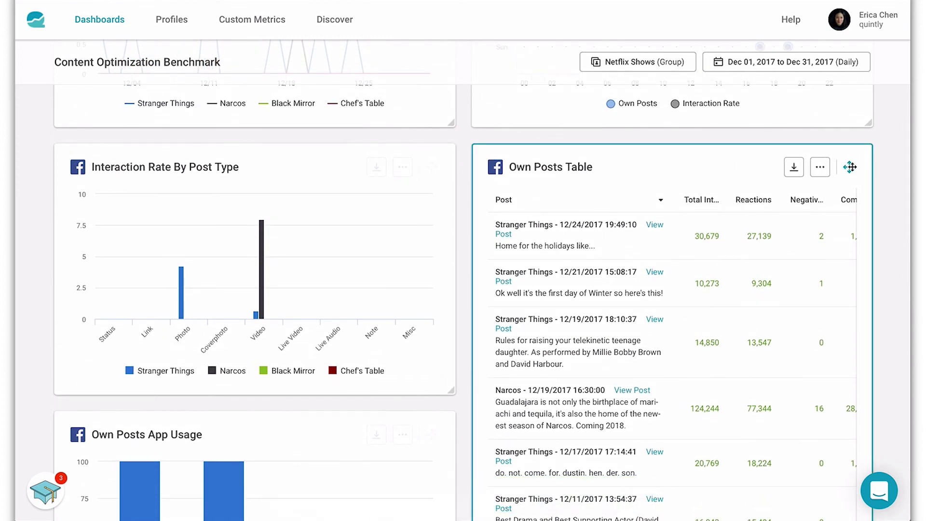
{"action": "left_click_drag", "start_coordinate": [850, 167], "coordinate": [437, 425]}
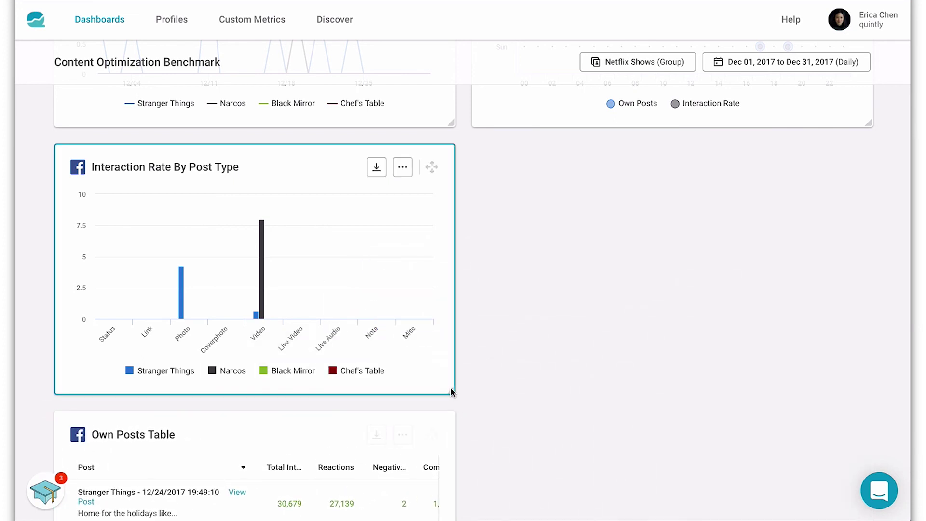
{"action": "left_click_drag", "start_coordinate": [454, 392], "coordinate": [857, 405]}
Step: Make Own Posts Table full width and shorter, and place Avg. I-Rate beside Own Posts App Usage
{"action": "scroll", "coordinate": [889, 389], "scroll_direction": "down", "scroll_amount": 9}
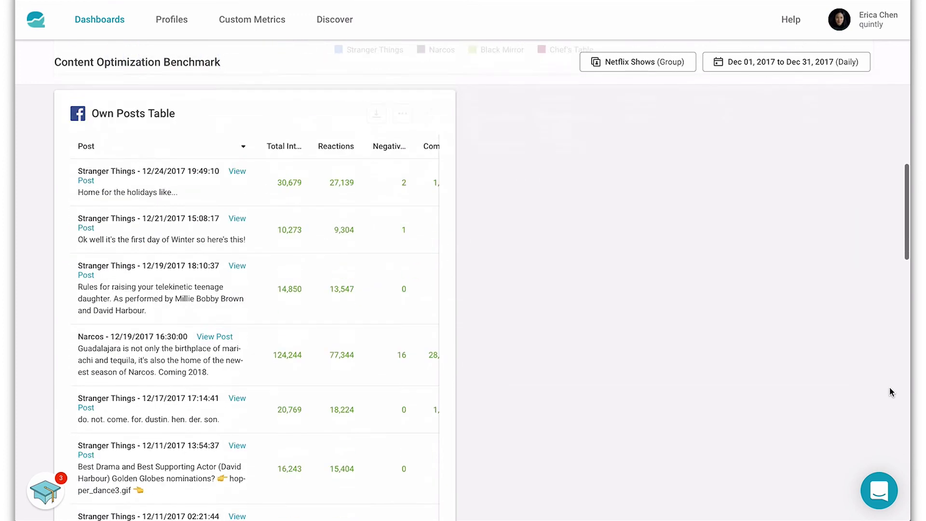
{"action": "left_click_drag", "start_coordinate": [454, 508], "coordinate": [868, 241]}
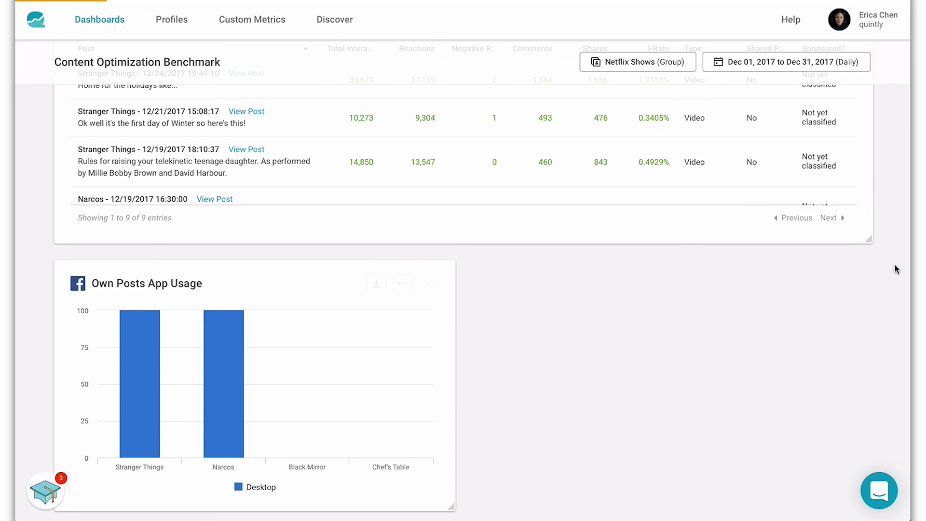
{"action": "scroll", "coordinate": [897, 266], "scroll_direction": "down", "scroll_amount": 4}
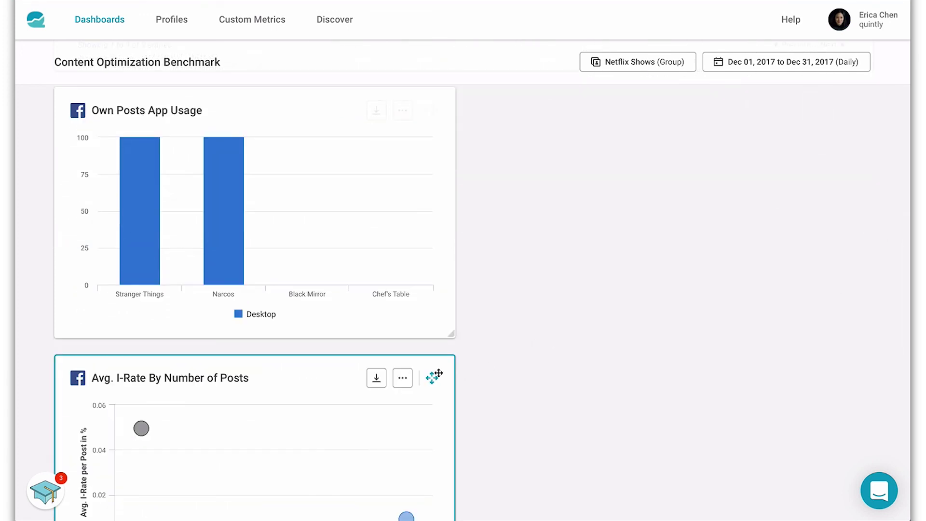
{"action": "left_click_drag", "start_coordinate": [431, 377], "coordinate": [857, 118]}
{"action": "scroll", "coordinate": [891, 171], "scroll_direction": "down", "scroll_amount": 3}
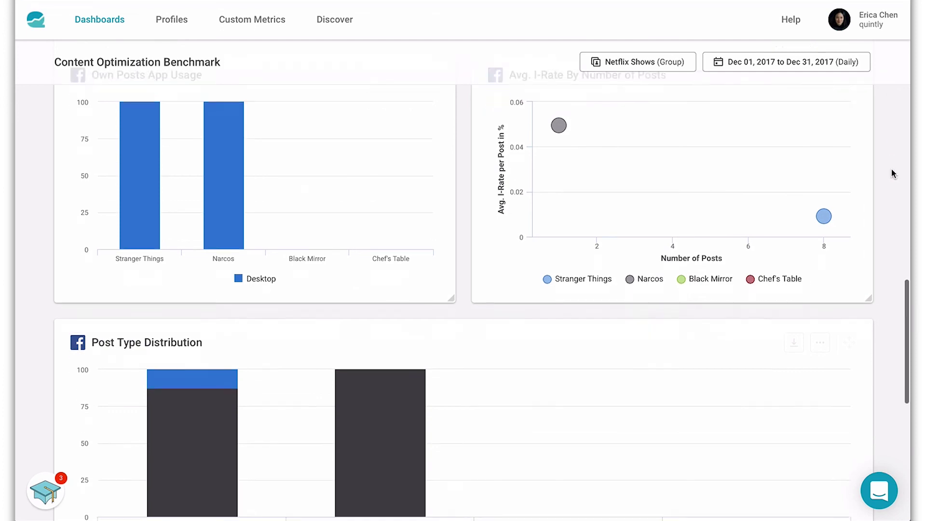
{"action": "scroll", "coordinate": [892, 168], "scroll_direction": "down", "scroll_amount": 5}
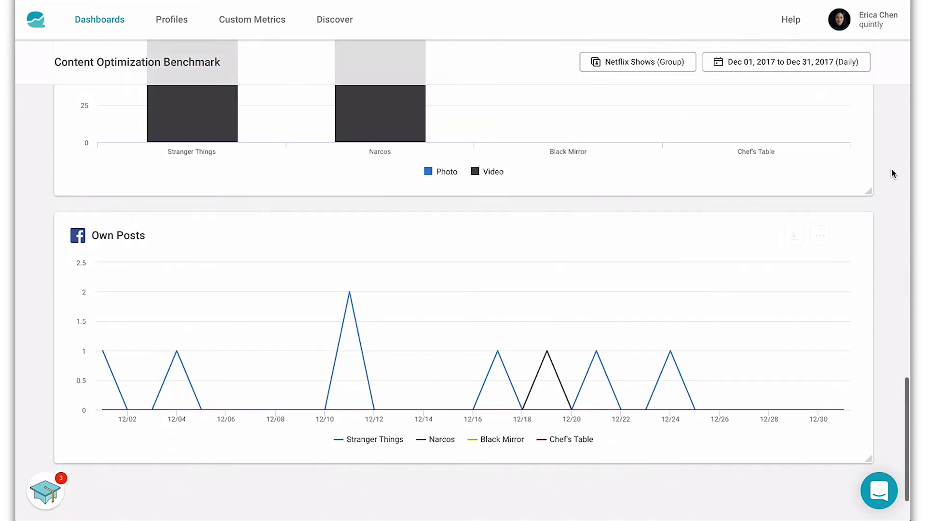
{"action": "scroll", "coordinate": [892, 169], "scroll_direction": "up", "scroll_amount": 1}
{"action": "scroll", "coordinate": [891, 173], "scroll_direction": "up", "scroll_amount": 15}
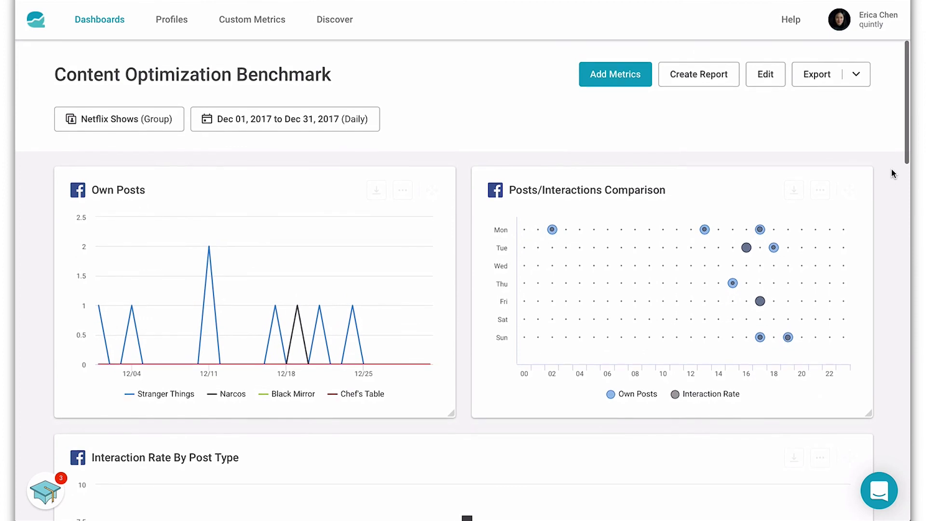